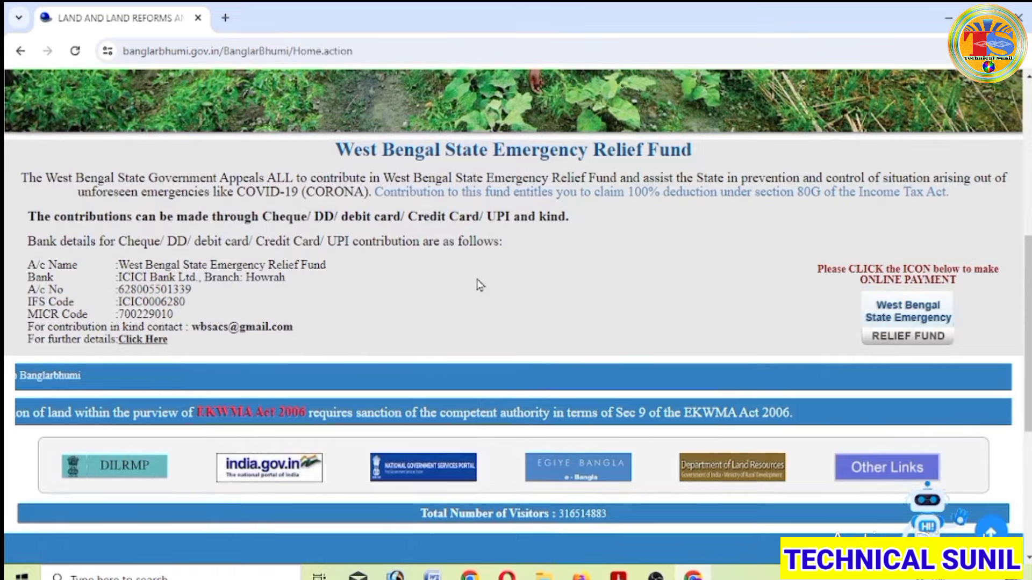
scroll(480, 284, down, 2)
scroll(479, 285, down, 2)
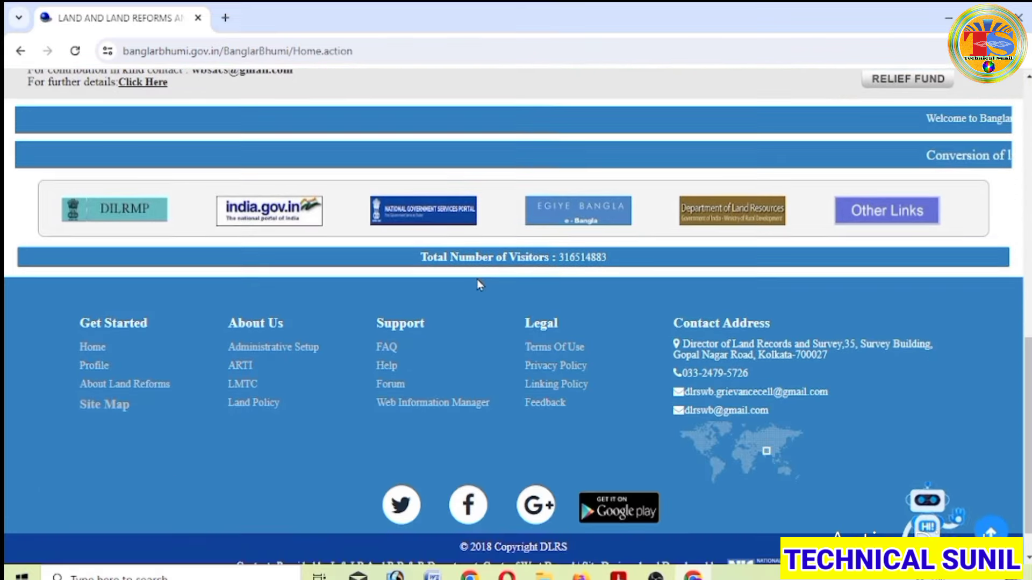
scroll(478, 285, up, 4)
scroll(480, 285, up, 6)
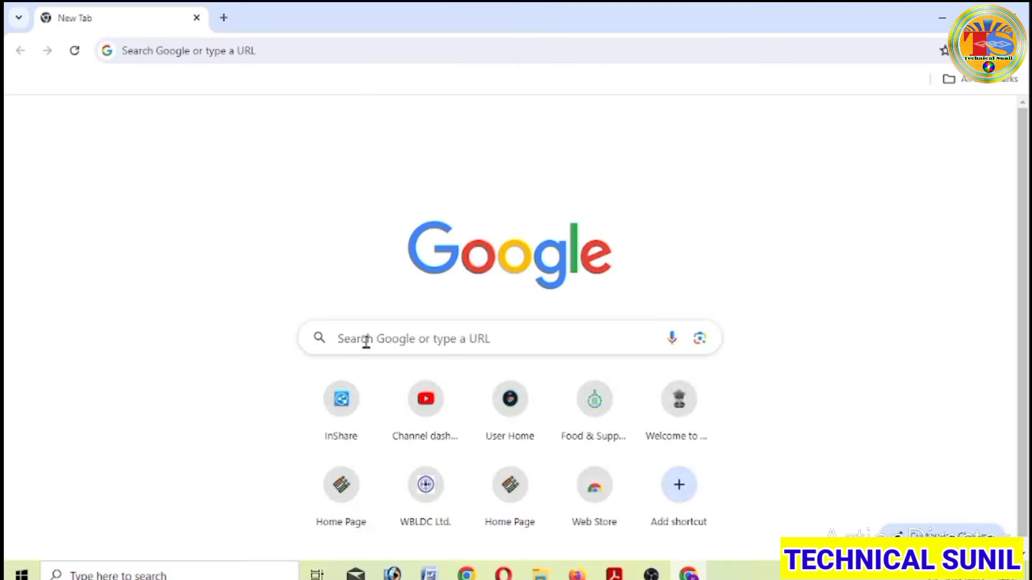
Step: Search Google for banglarbhumi and open the official banglarbhumi.gov.in site from the results
click(366, 341)
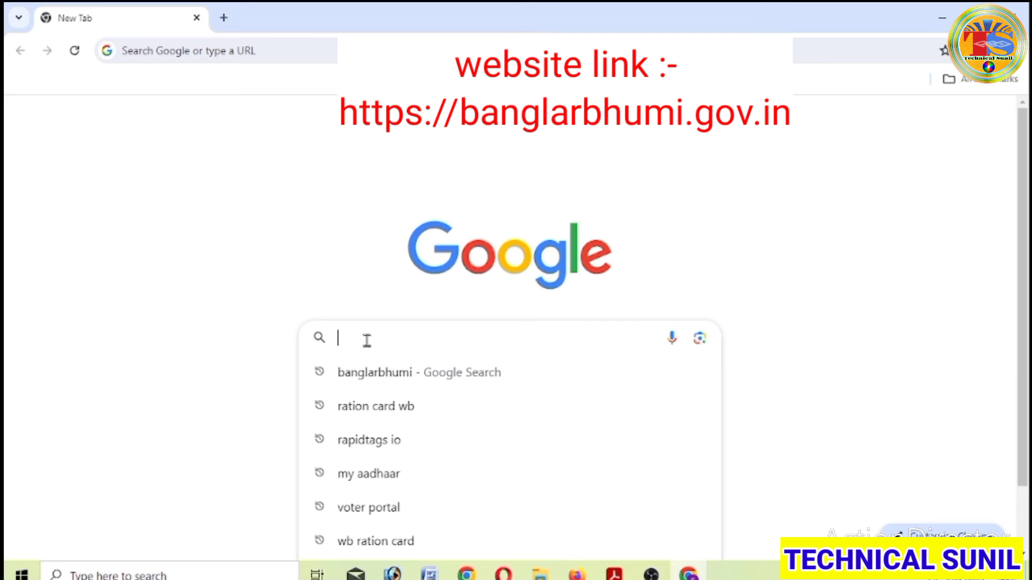
click(391, 378)
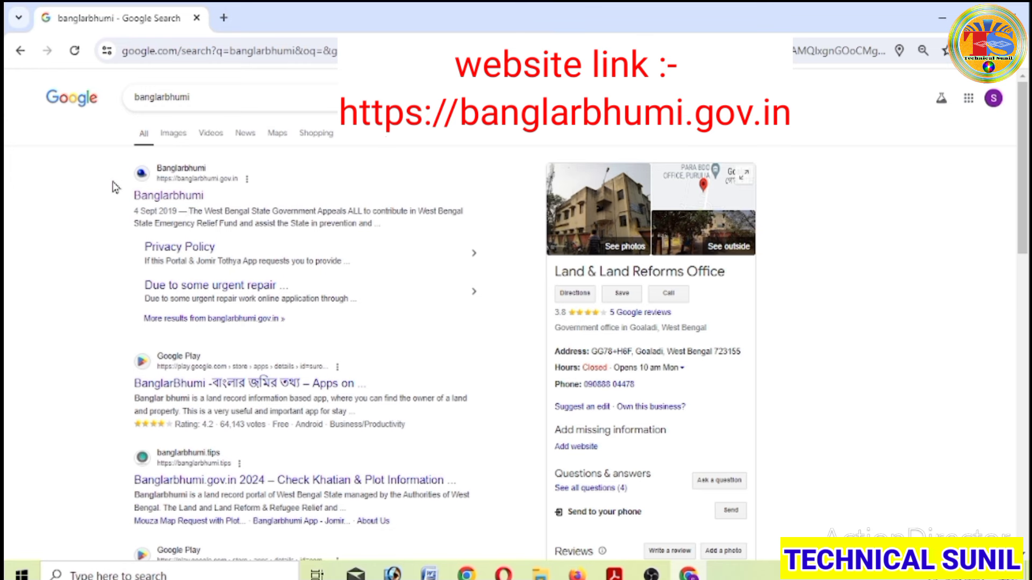
click(168, 196)
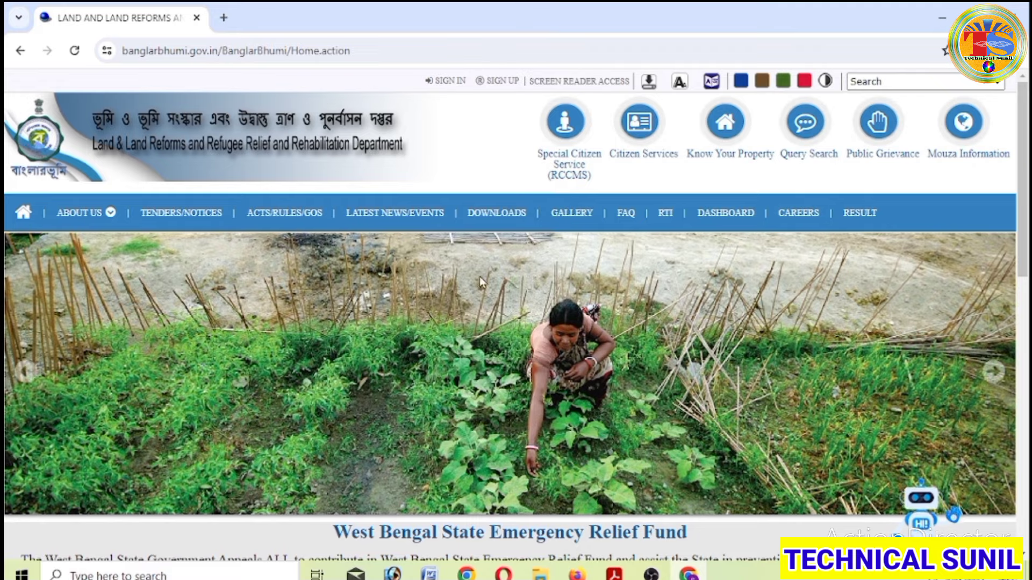
scroll(473, 277, down, 7)
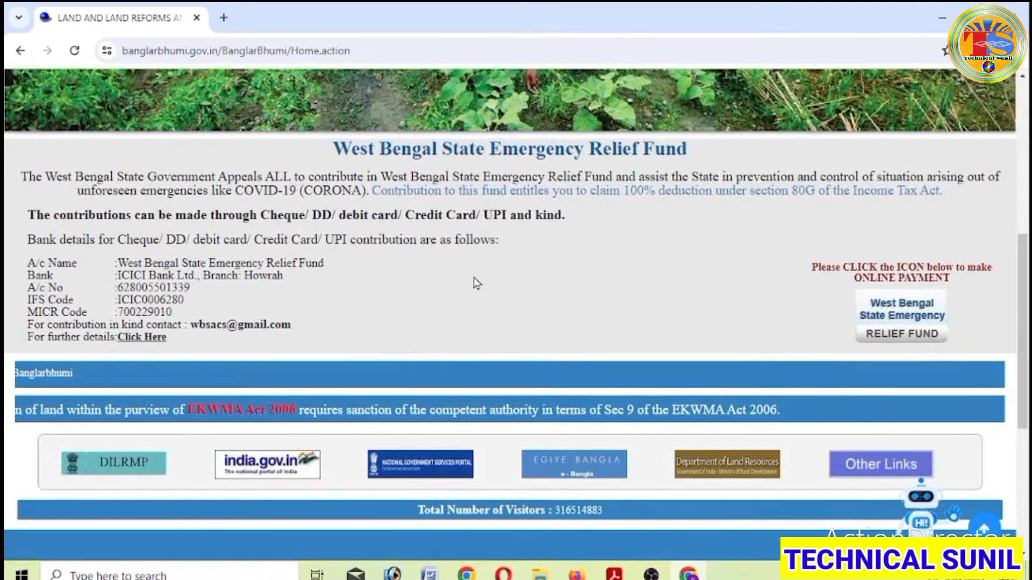
scroll(475, 283, down, 3)
scroll(474, 282, down, 3)
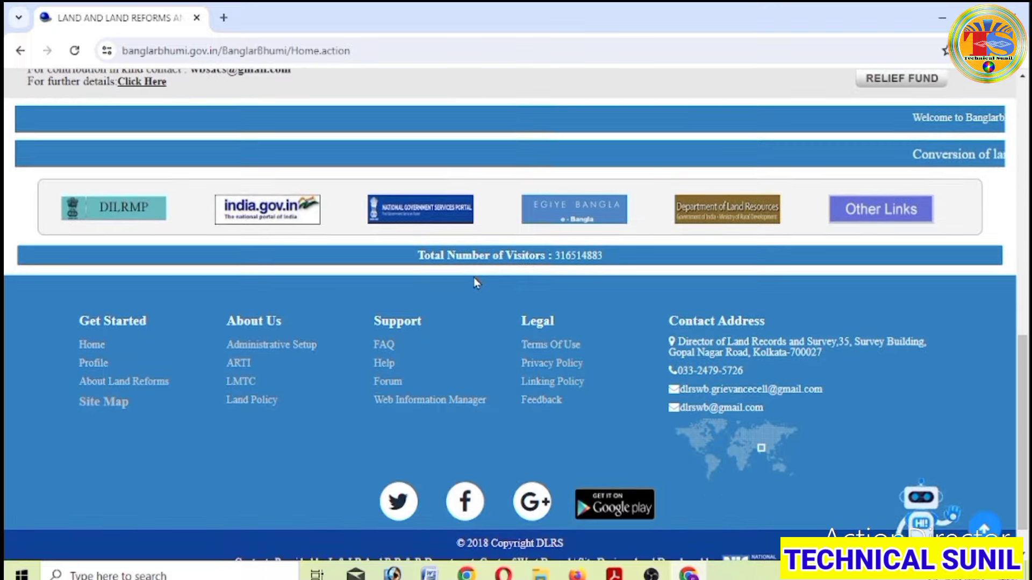
scroll(474, 278, up, 7)
scroll(473, 277, up, 6)
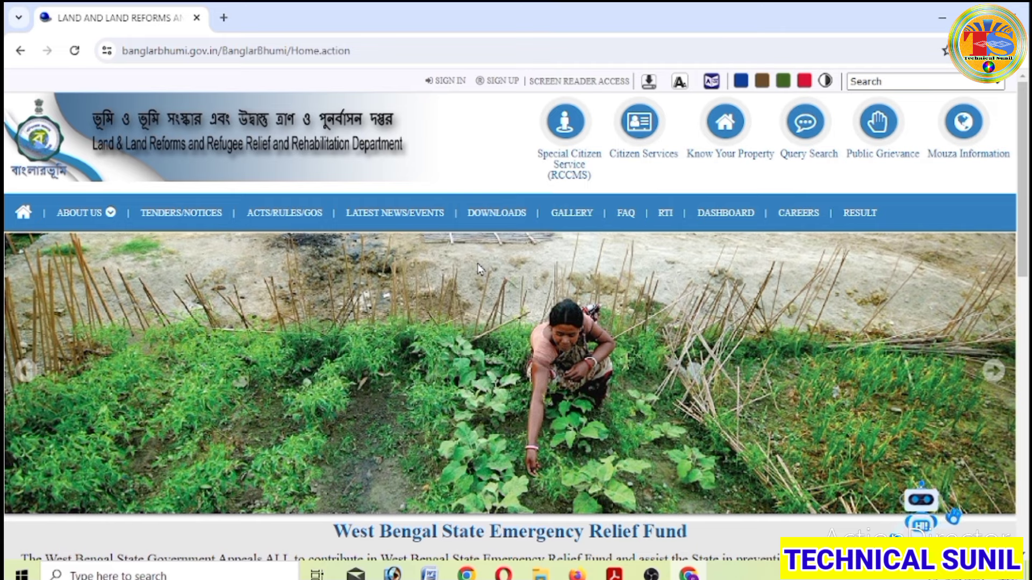
Step: Open the Public Registration Form, check its User Type options, and close the form without registering
click(505, 86)
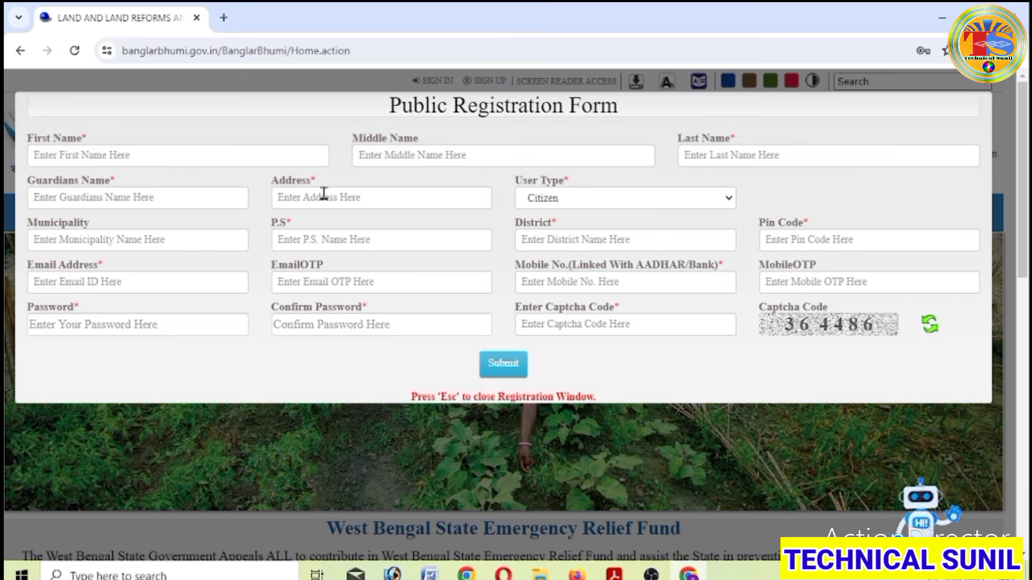
click(724, 205)
click(724, 206)
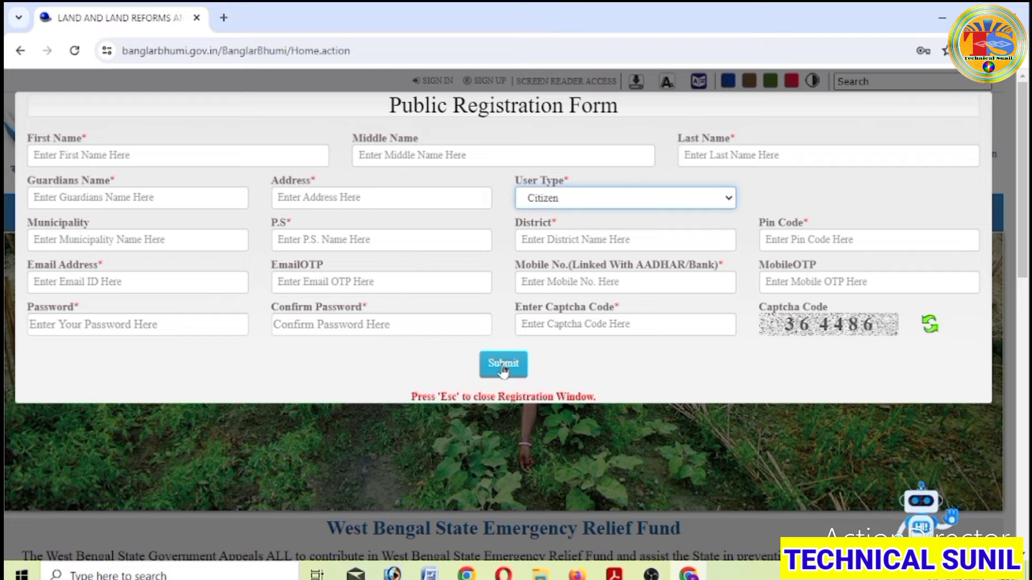
key(Escape)
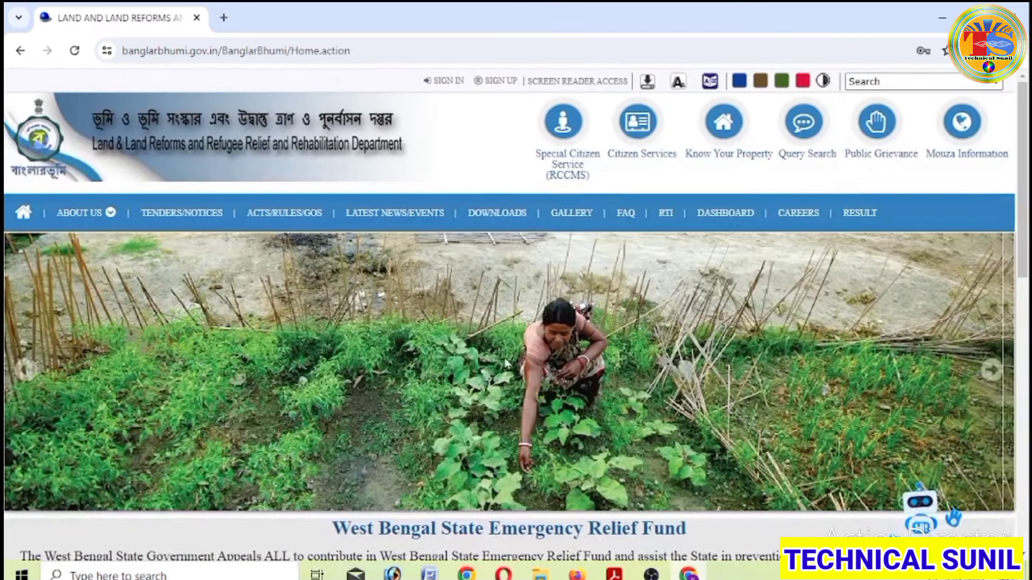
Step: Log in to the citizen account with the prefilled credentials, entering the captcha shown in the login form
click(445, 81)
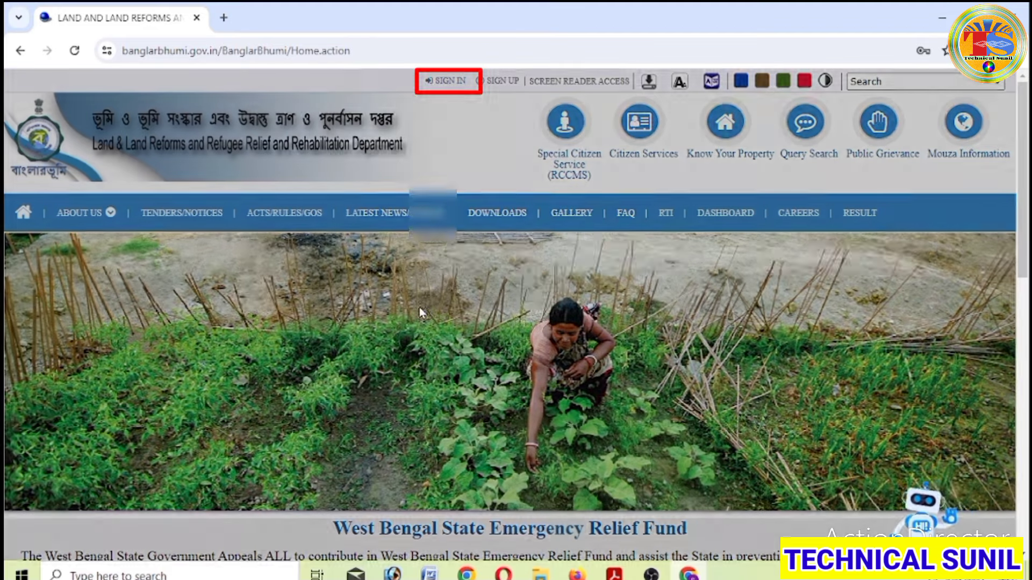
click(427, 309)
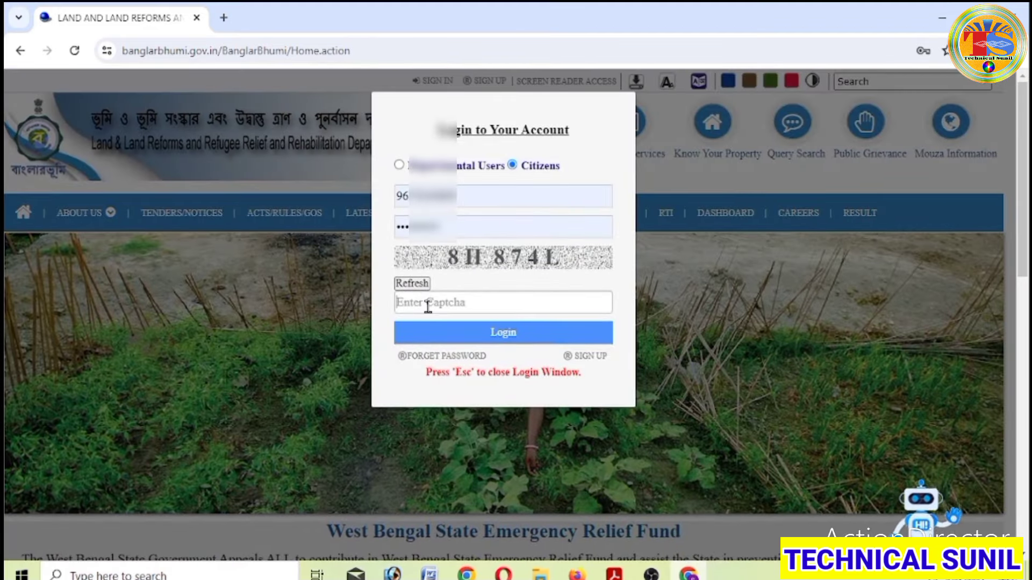
text(8)
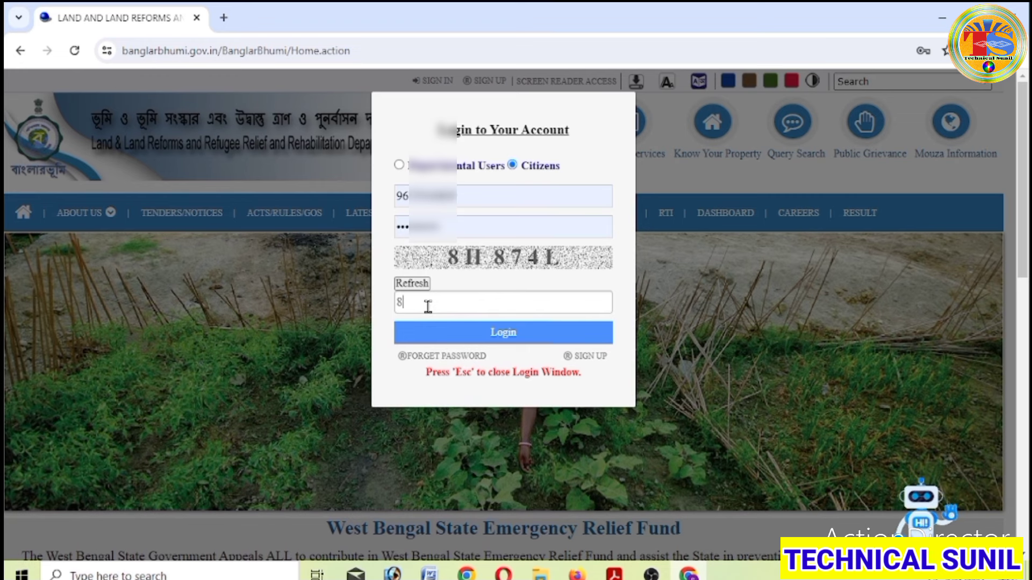
text(H)
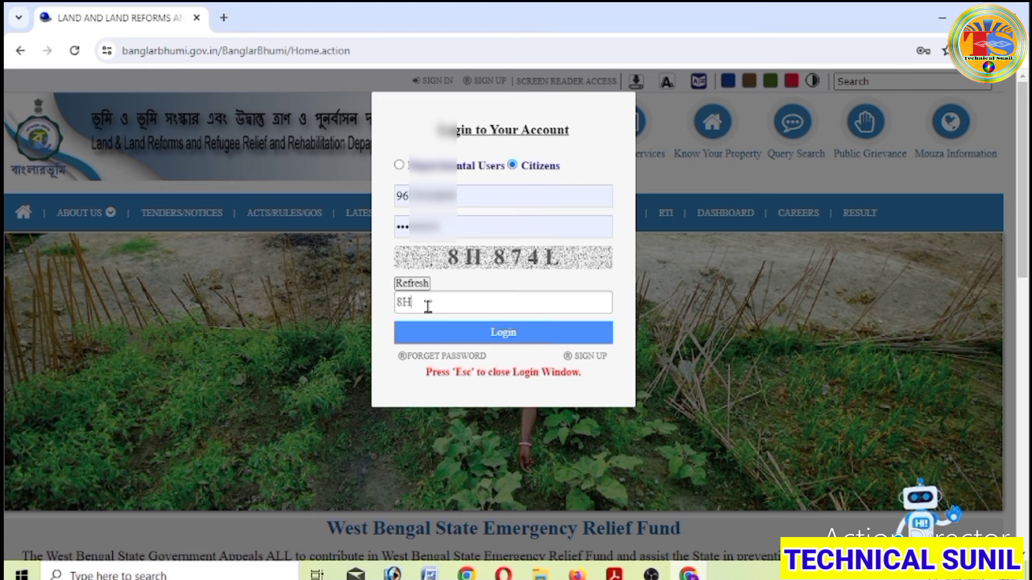
text(87)
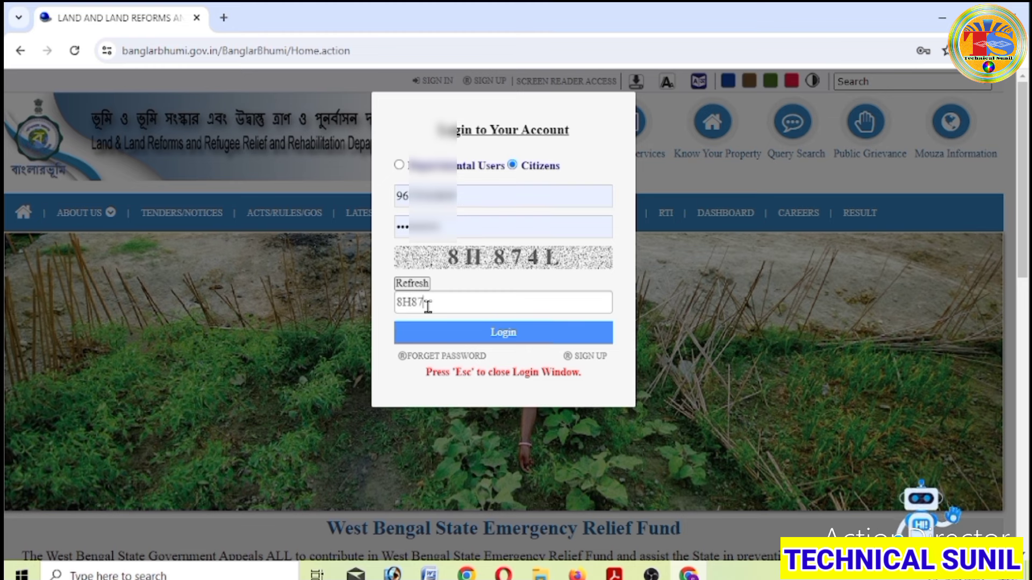
text(4)
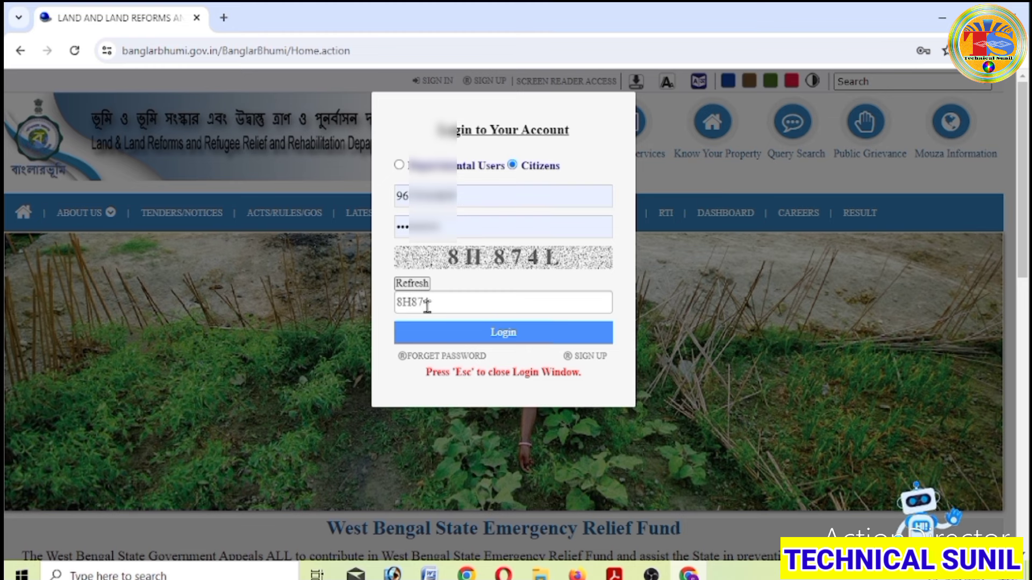
text(L)
click(504, 335)
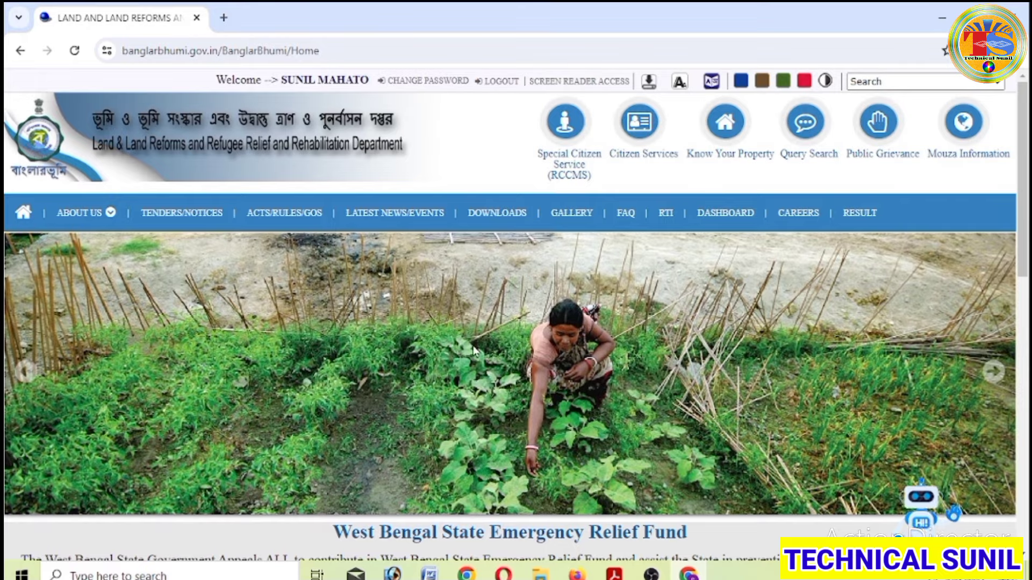
scroll(473, 345, down, 5)
scroll(473, 346, down, 5)
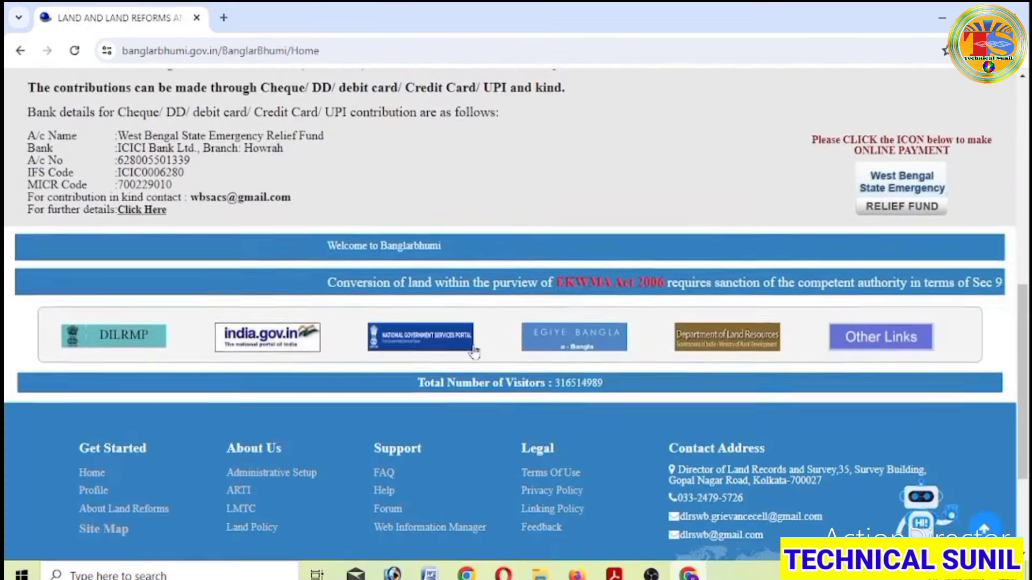
scroll(473, 346, down, 3)
scroll(473, 346, up, 12)
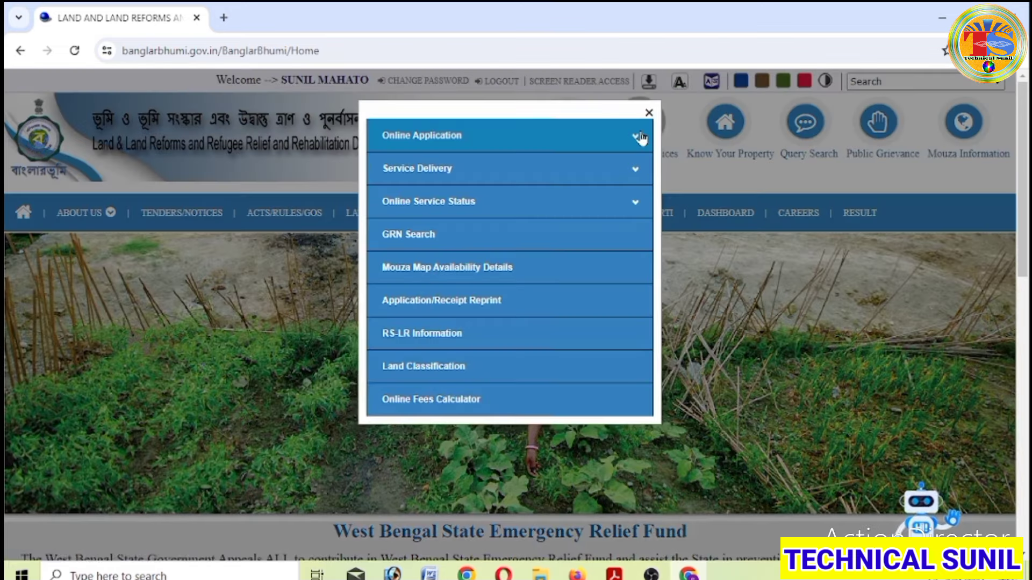
Step: Open the ROR Request form under Service Delivery in Citizen Services and dismiss the disclaimer
click(639, 129)
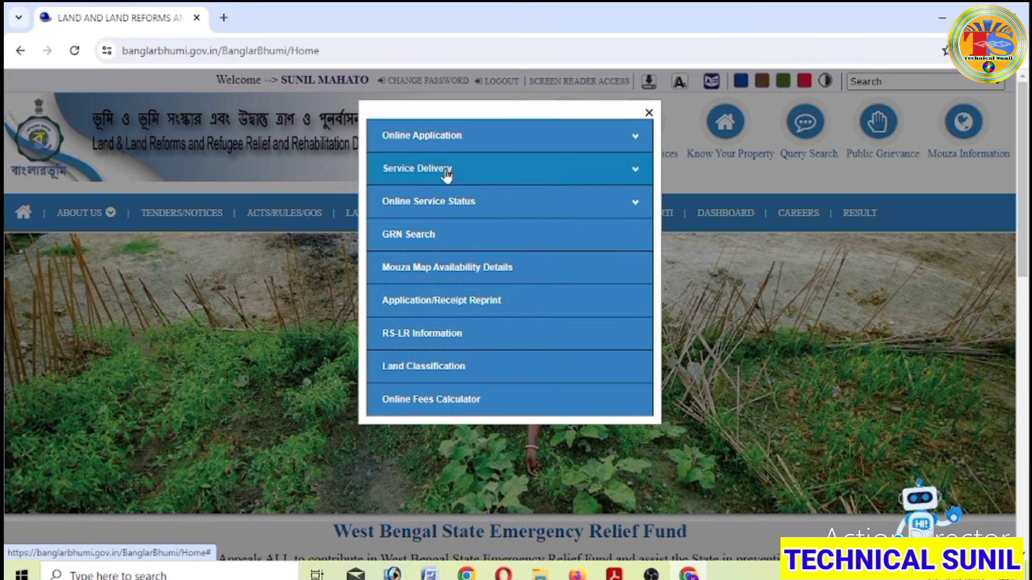
click(636, 171)
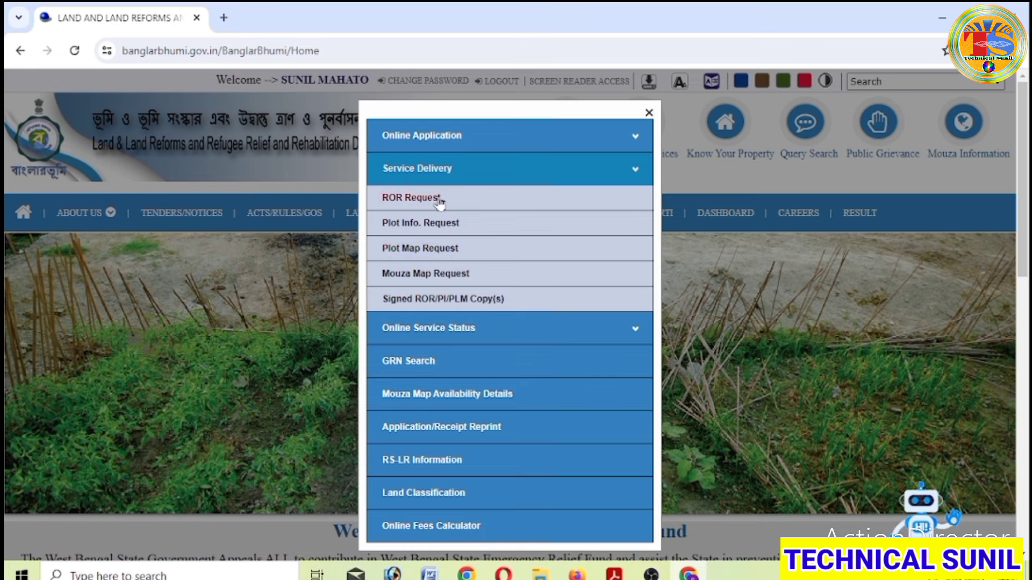
click(411, 203)
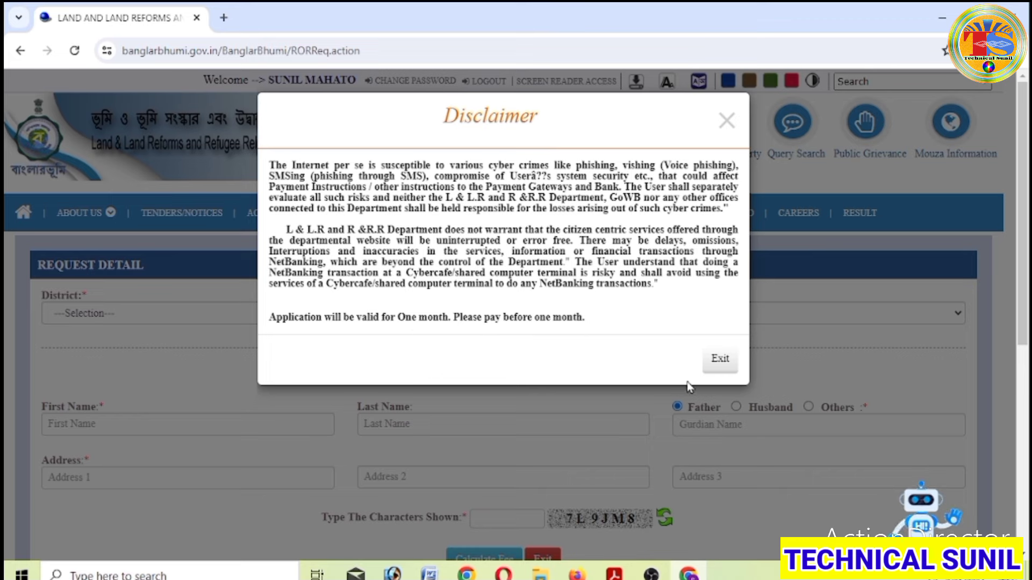
click(724, 364)
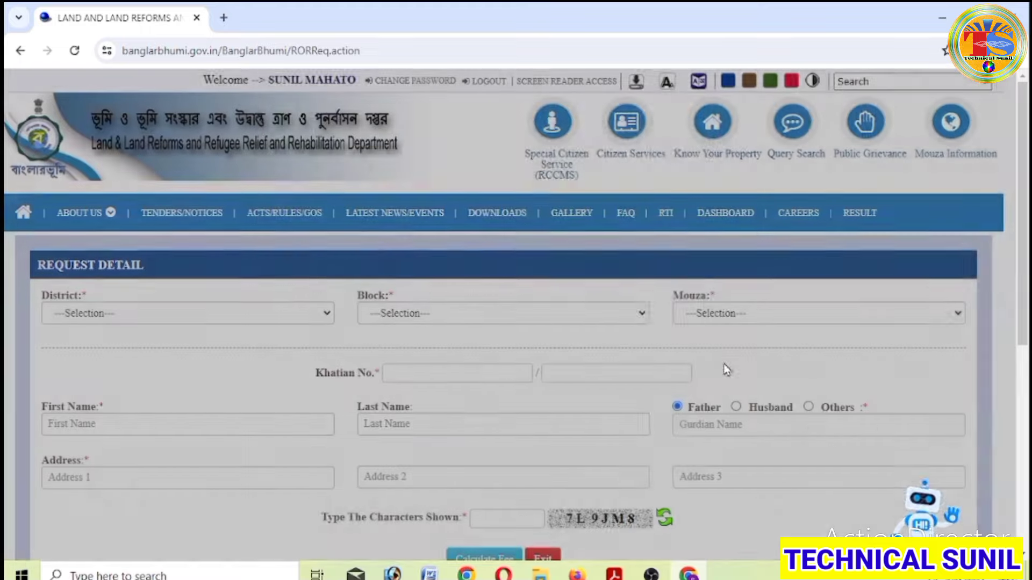
Step: In the request details, set the district to PURULIA, the block to PURULIA-I and the mouza to KALIPUR
scroll(483, 414, down, 2)
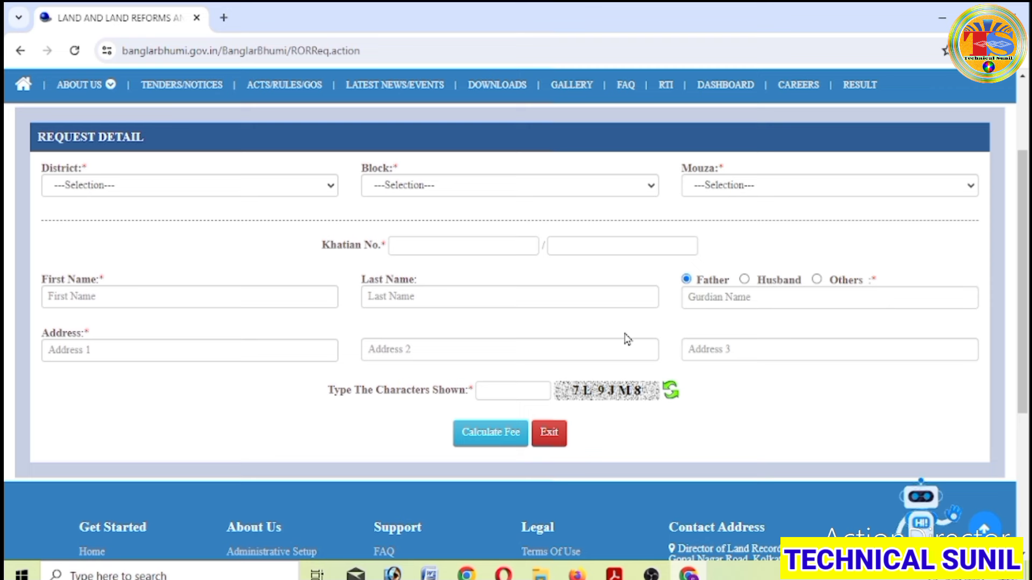
click(189, 185)
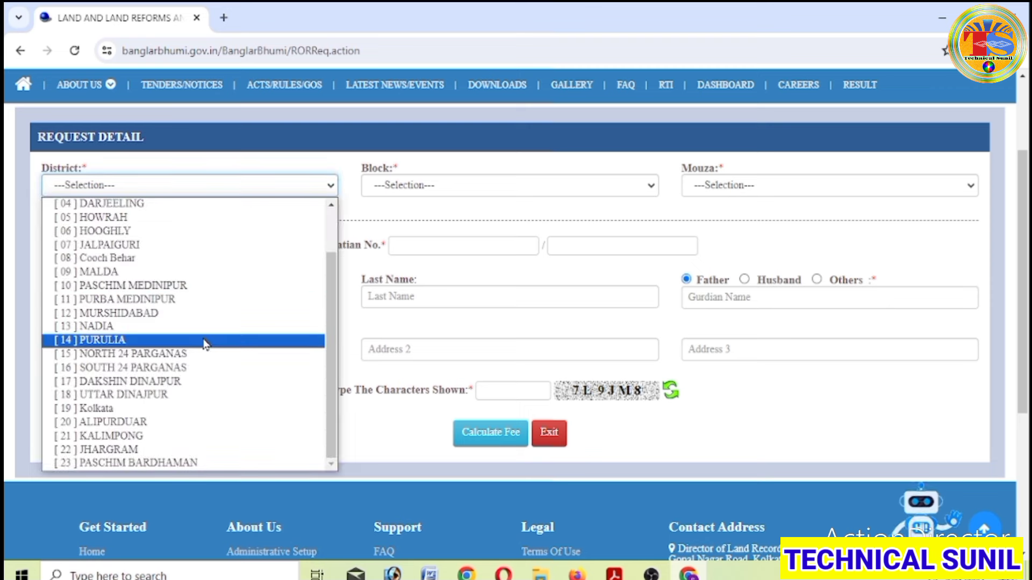
click(203, 341)
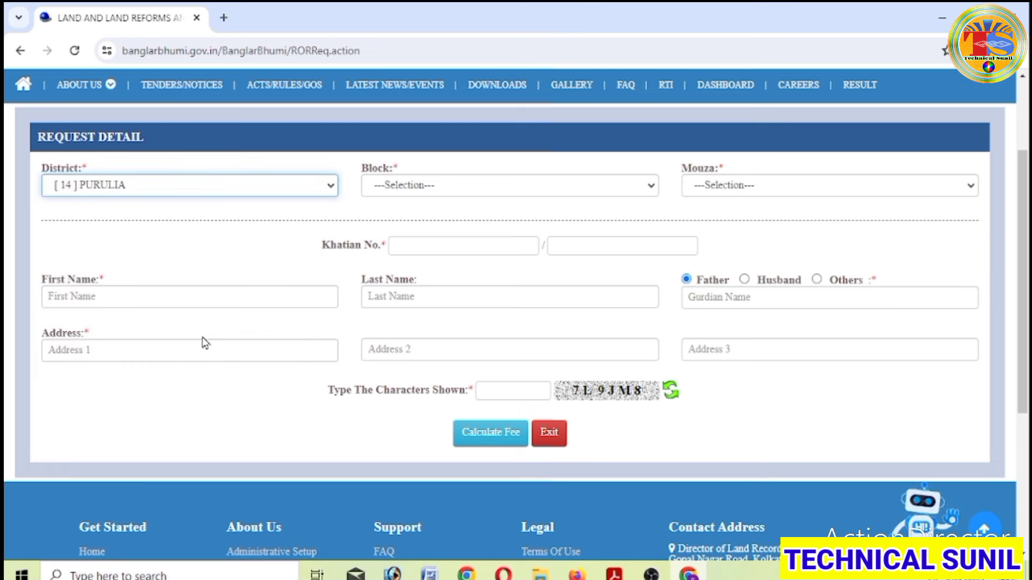
click(652, 187)
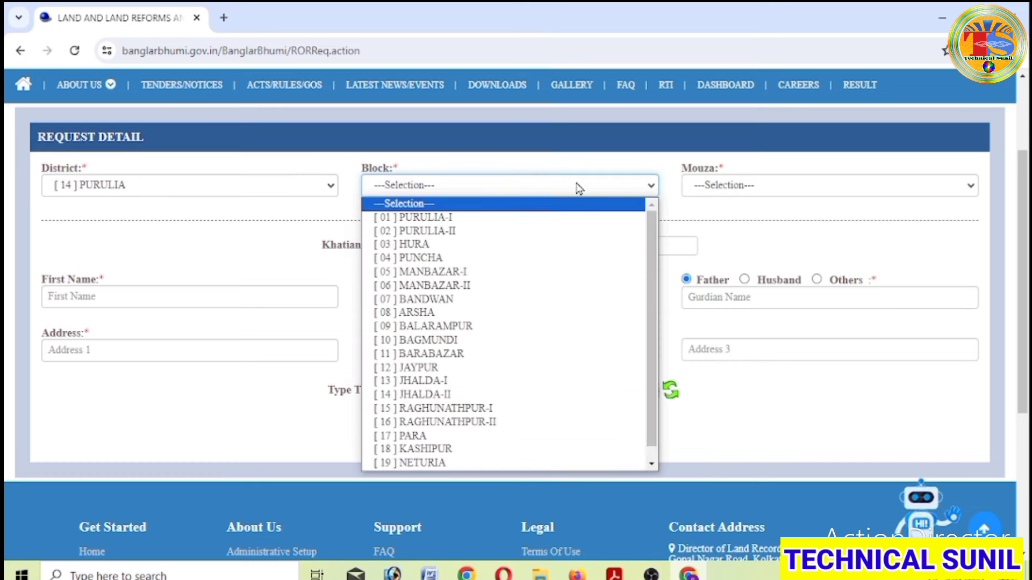
click(571, 218)
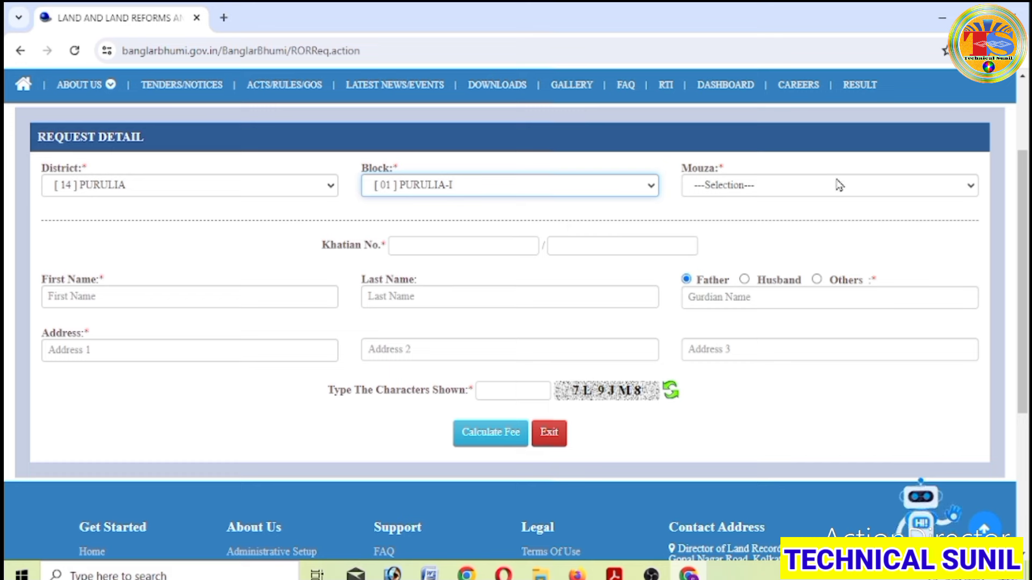
click(938, 188)
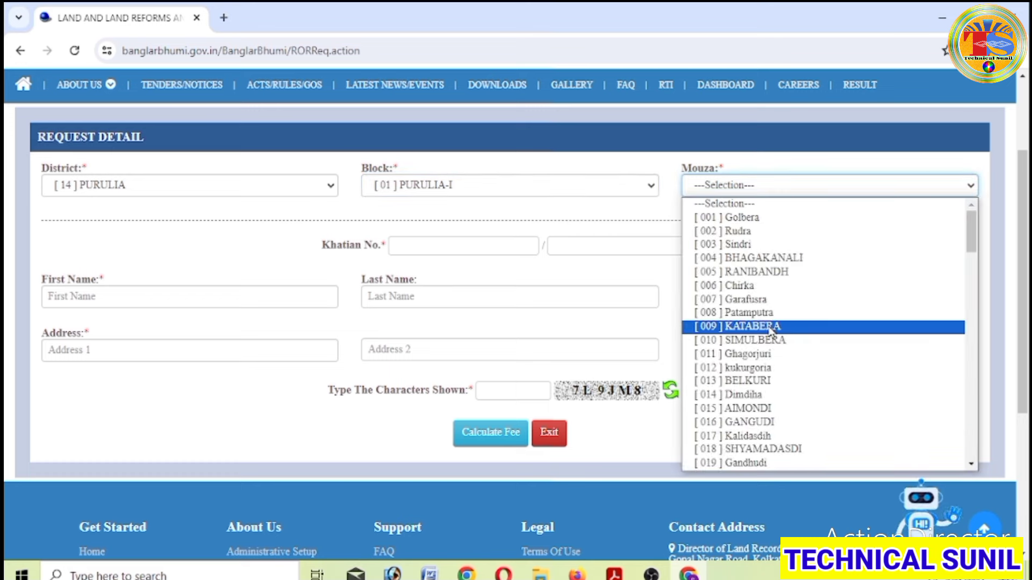
scroll(771, 336, down, 5)
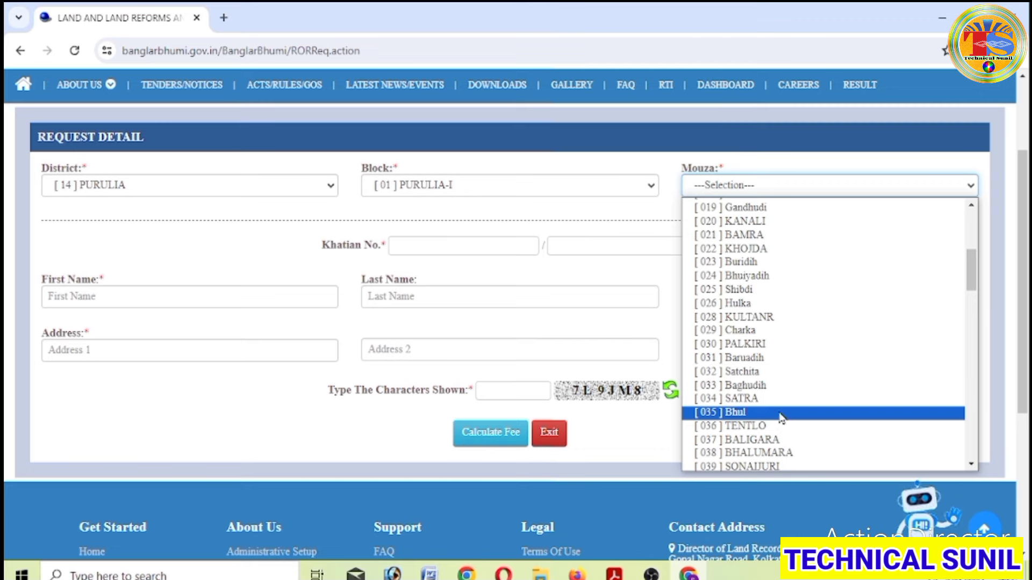
scroll(781, 418, down, 5)
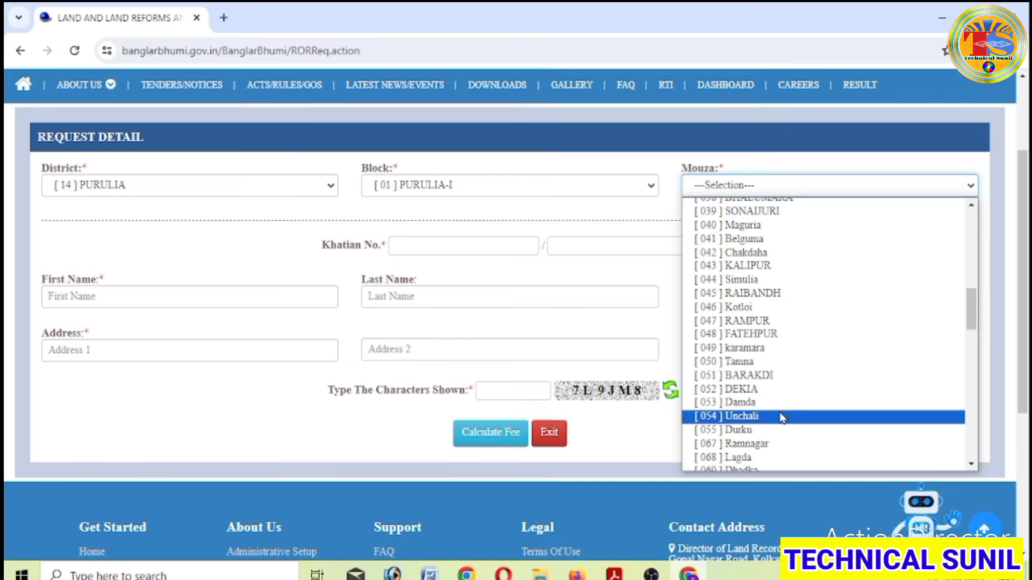
click(782, 267)
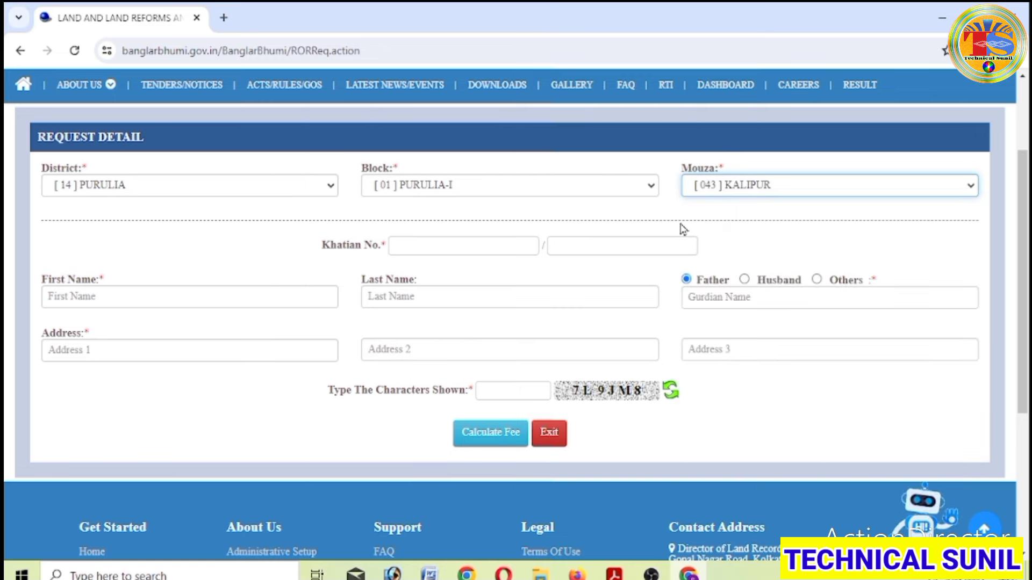
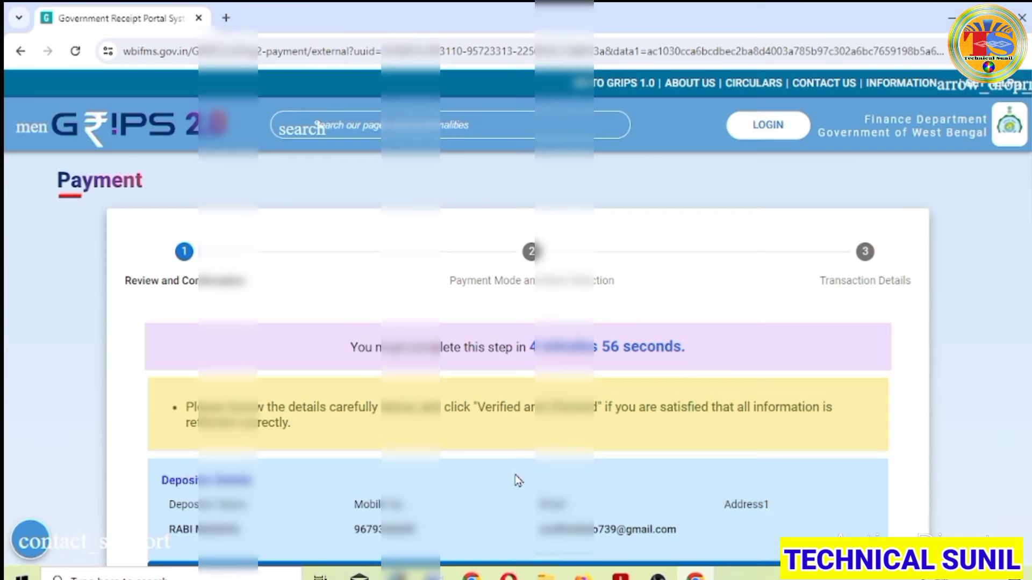
Step: Review the depositor, department and service details of the payment, mark them as verified and checked, and continue to payment mode selection
scroll(629, 404, down, 3)
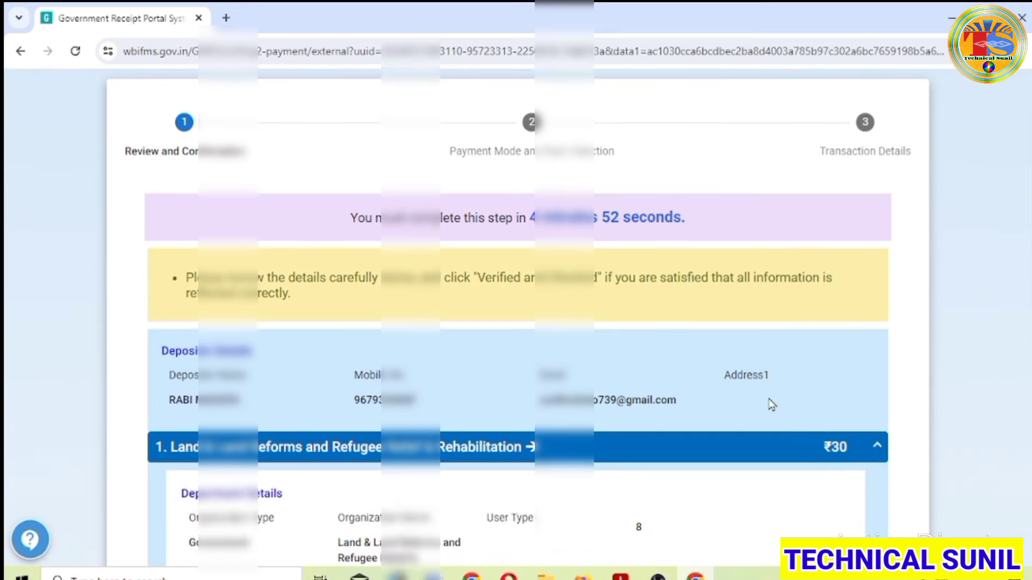
scroll(676, 367, down, 3)
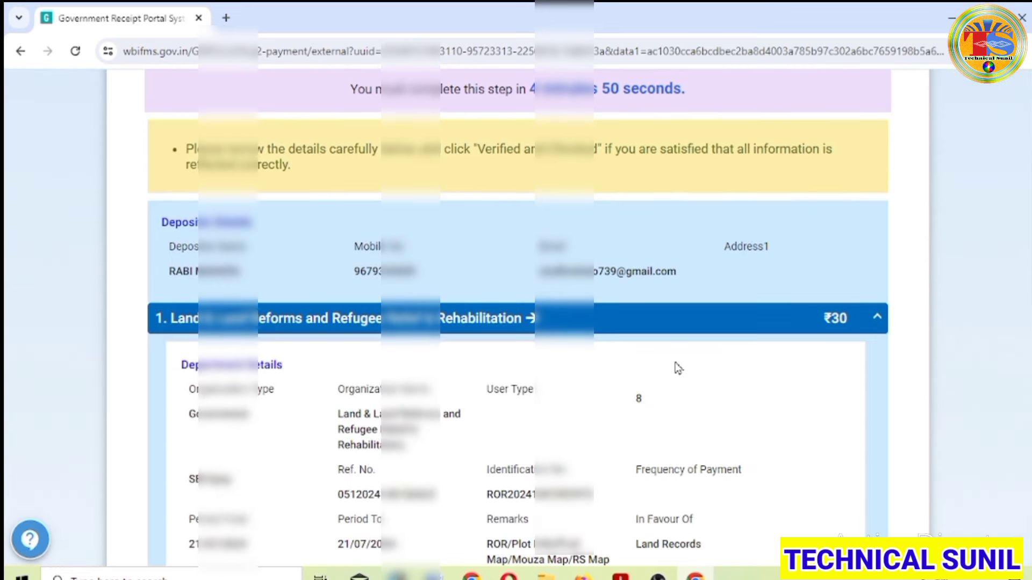
scroll(473, 428, down, 9)
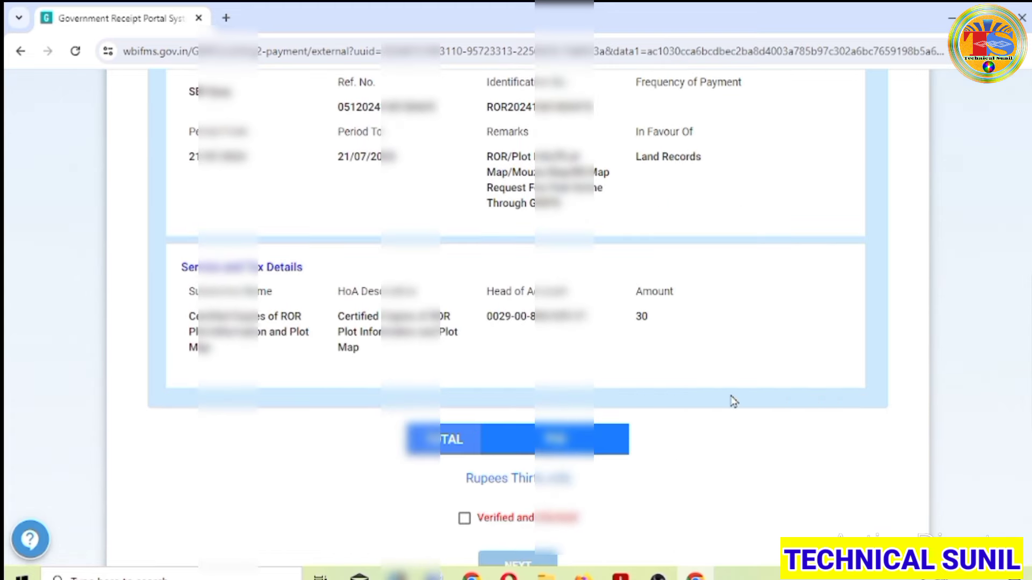
scroll(734, 402, up, 12)
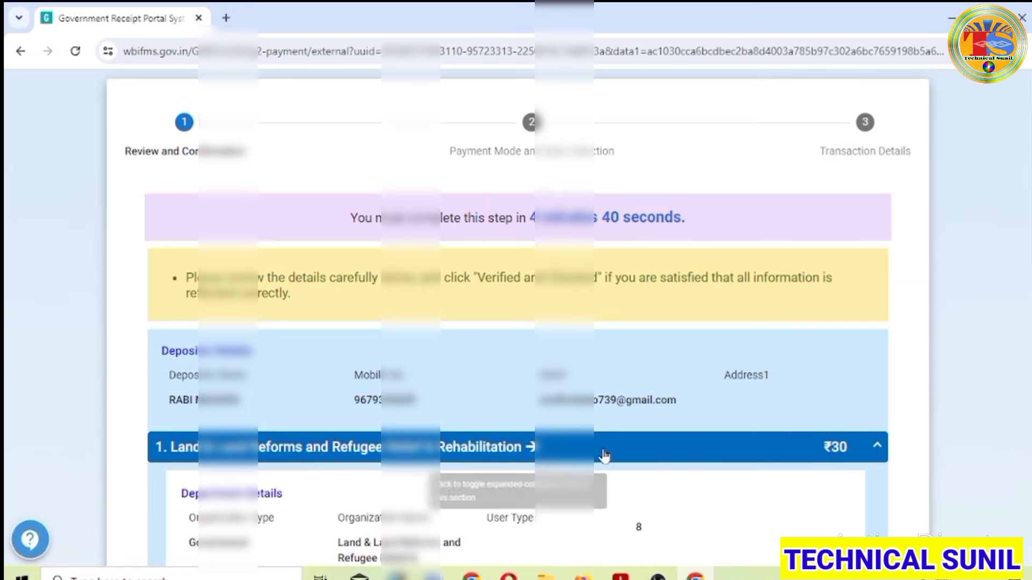
scroll(604, 456, down, 8)
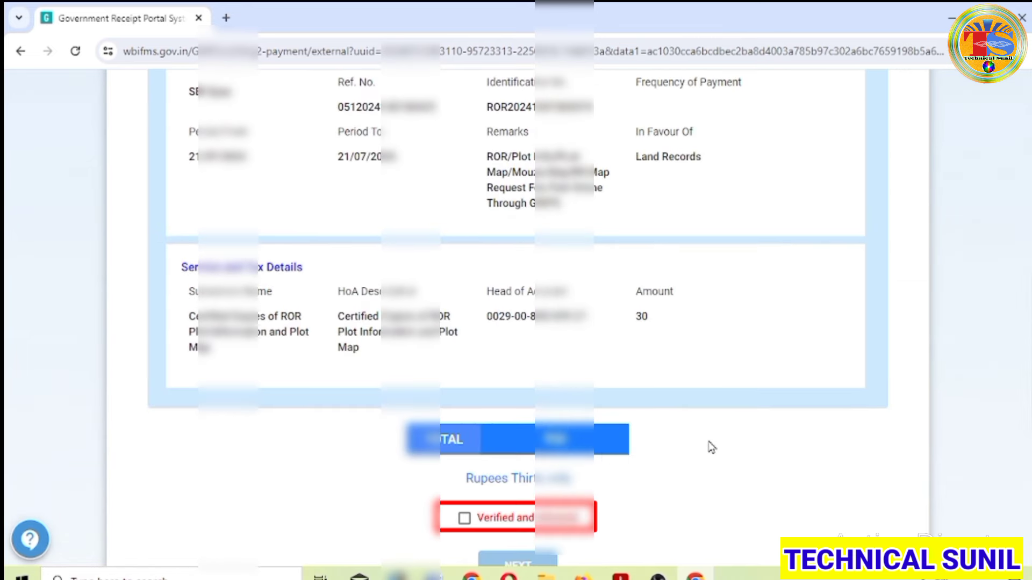
click(464, 519)
scroll(740, 487, down, 1)
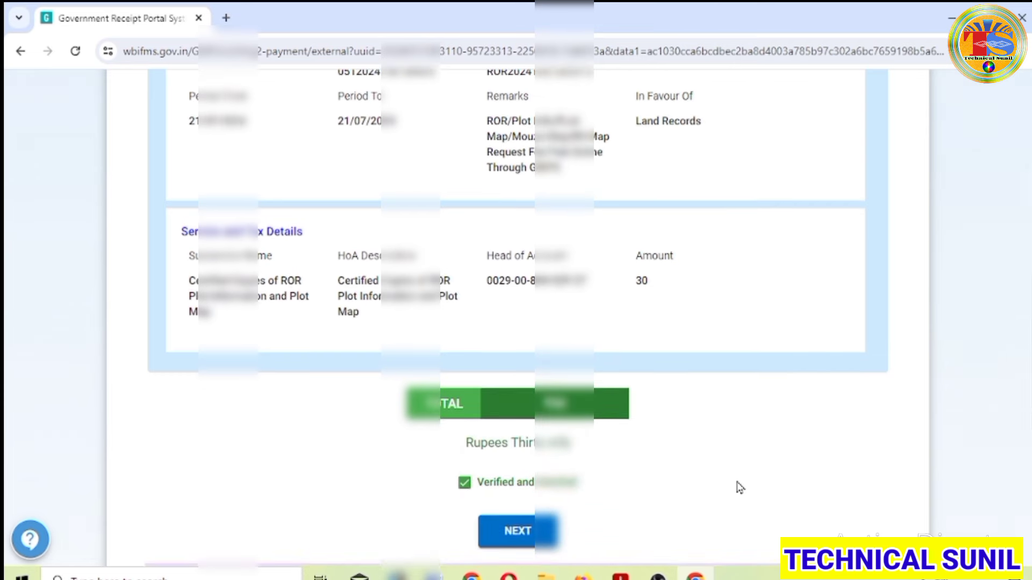
scroll(740, 488, down, 2)
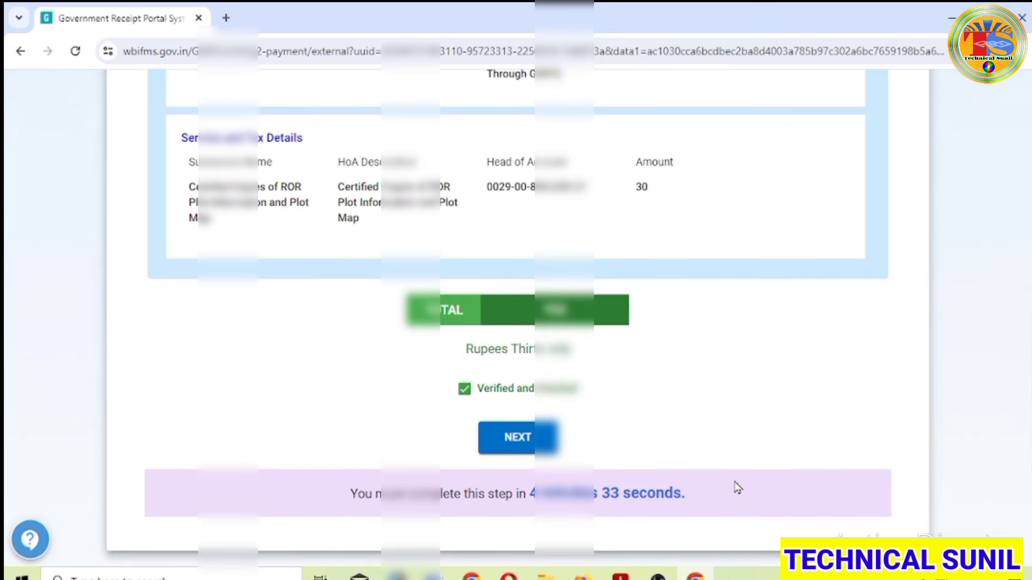
click(518, 438)
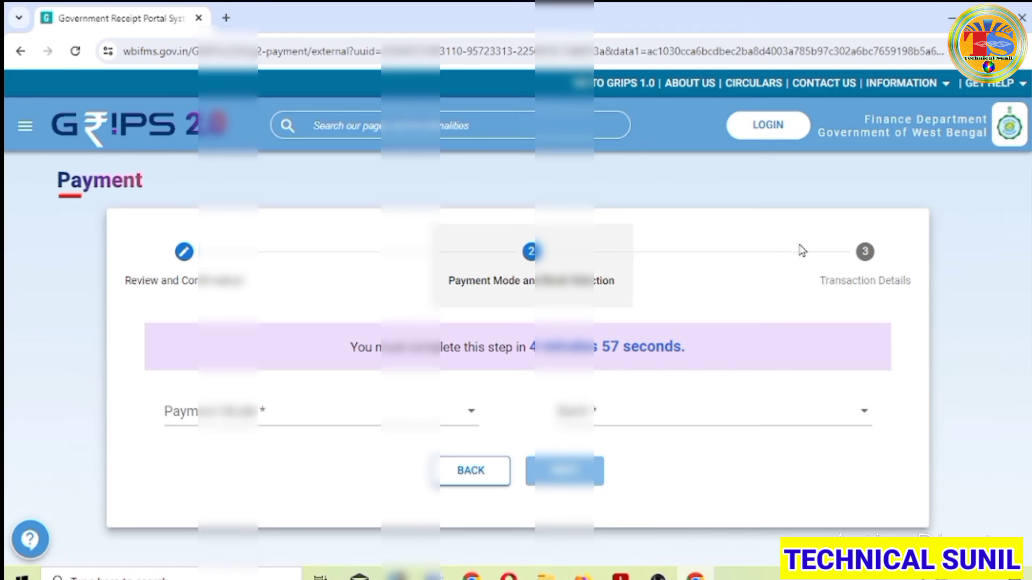
Step: Set the payment mode to SBI Epay, paying through Payment Gateway/Bank, and submit the selection
click(471, 422)
click(231, 424)
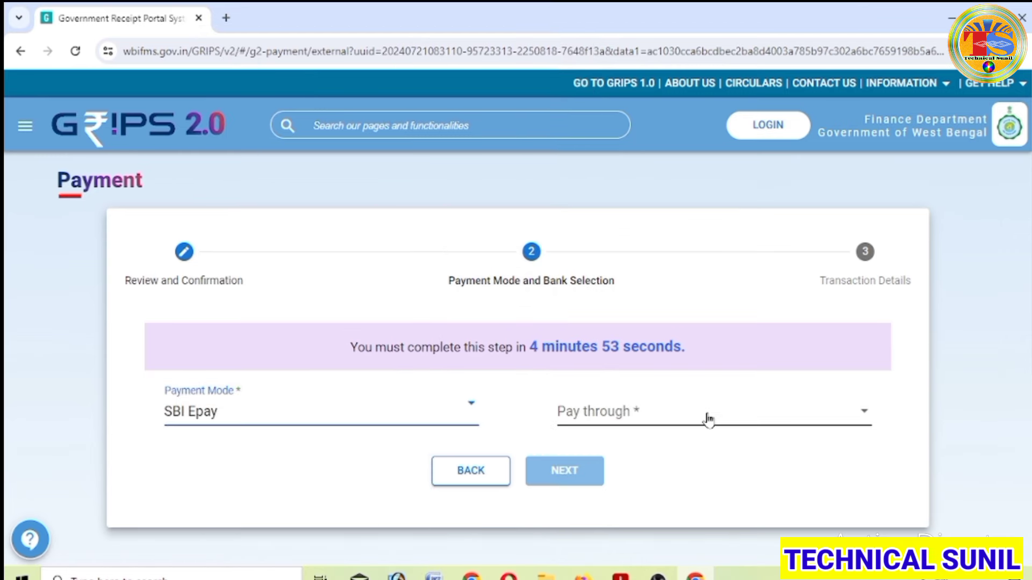
click(865, 417)
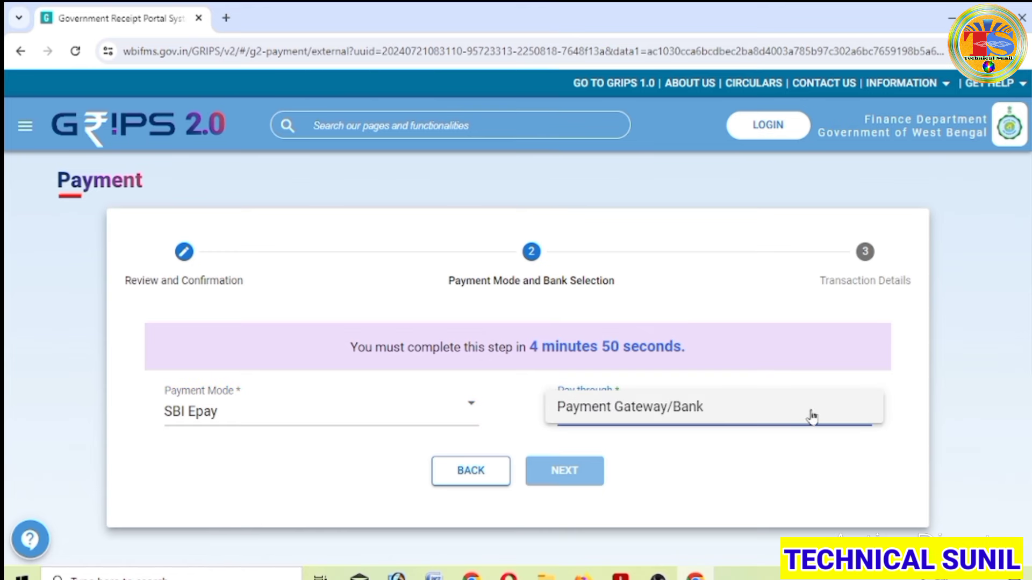
click(683, 415)
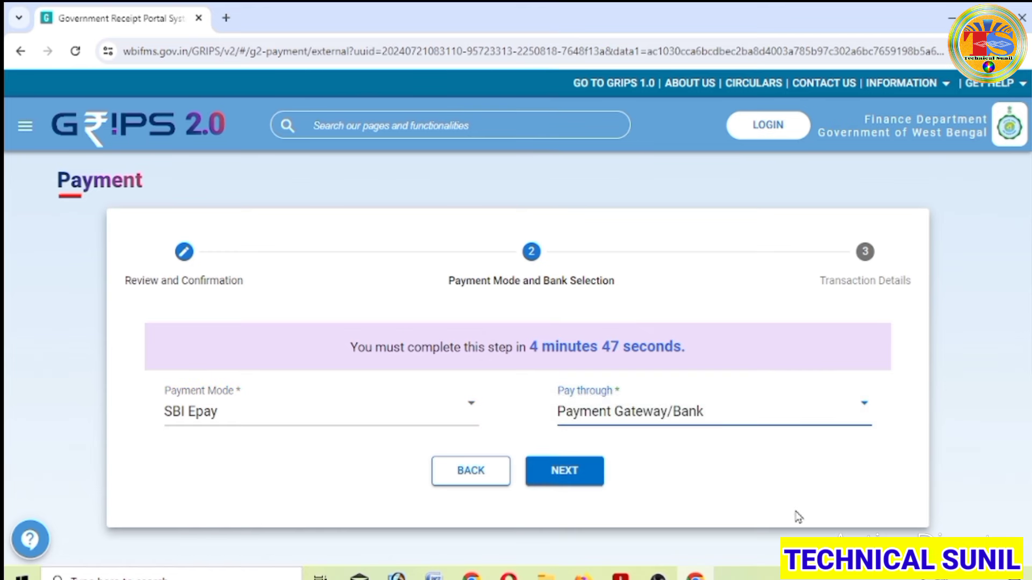
click(571, 482)
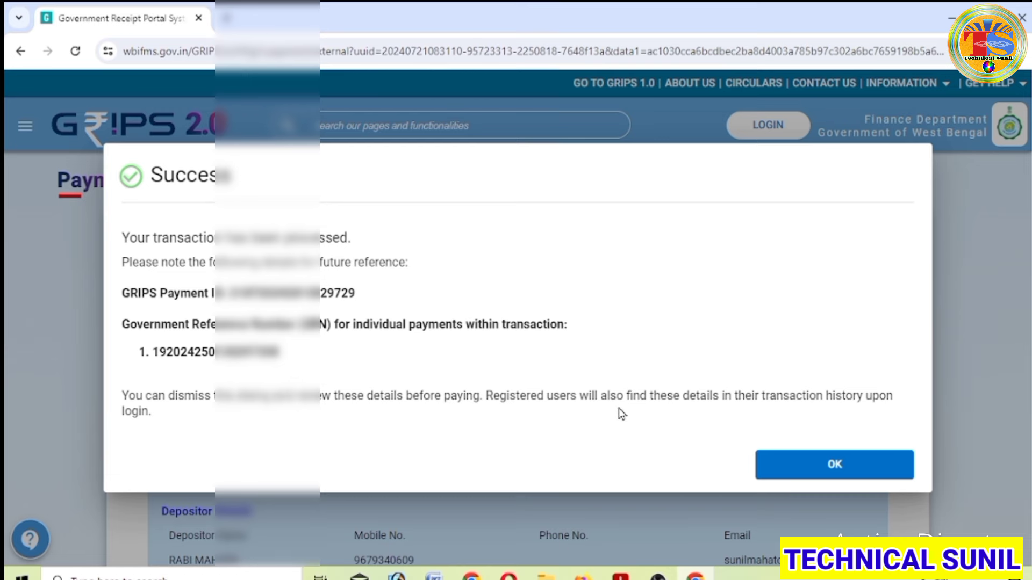
Step: Dismiss the success message, review the generated transaction details and proceed to pay the fee
click(835, 466)
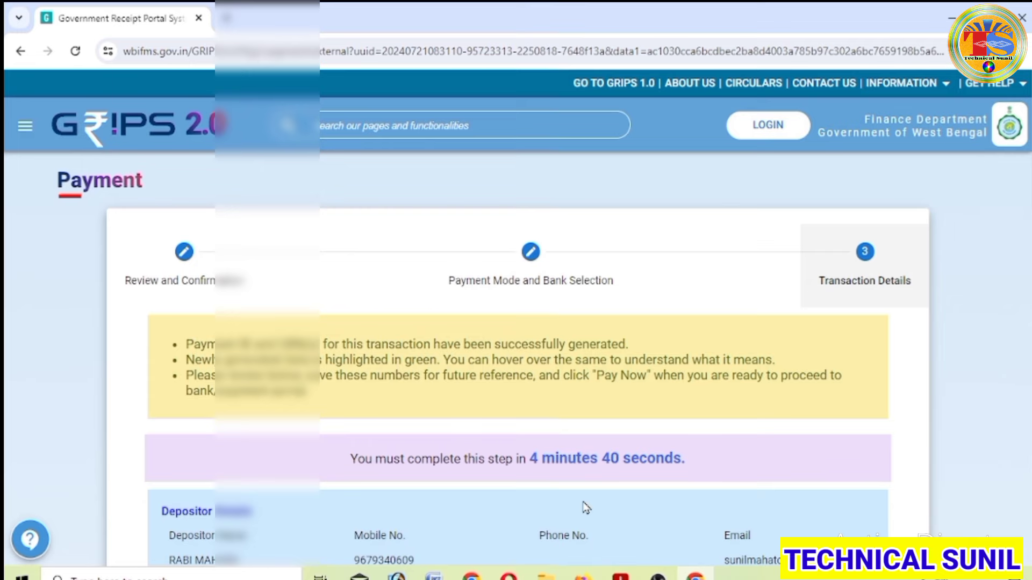
scroll(624, 454, down, 8)
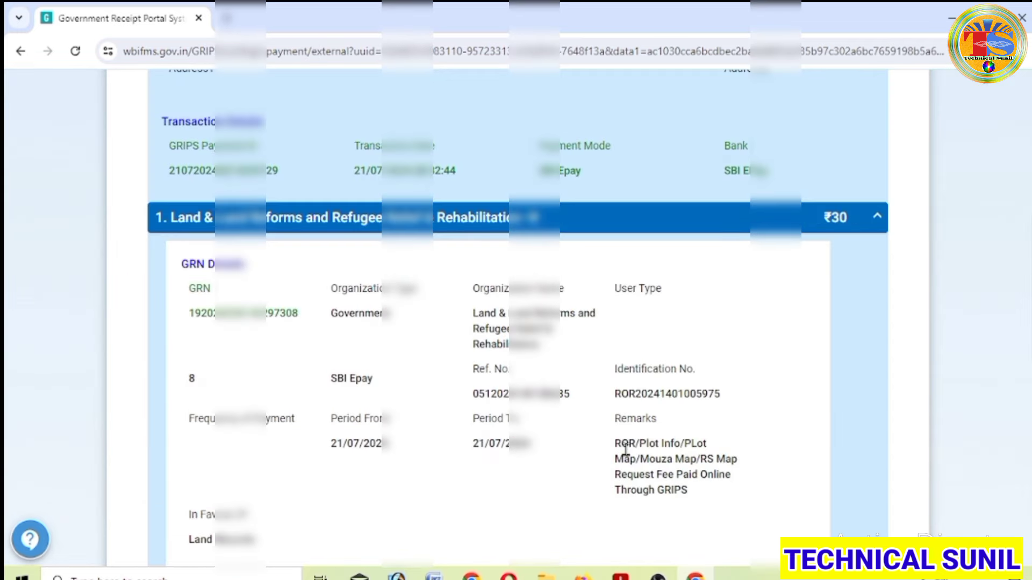
scroll(626, 449, up, 5)
scroll(645, 341, up, 5)
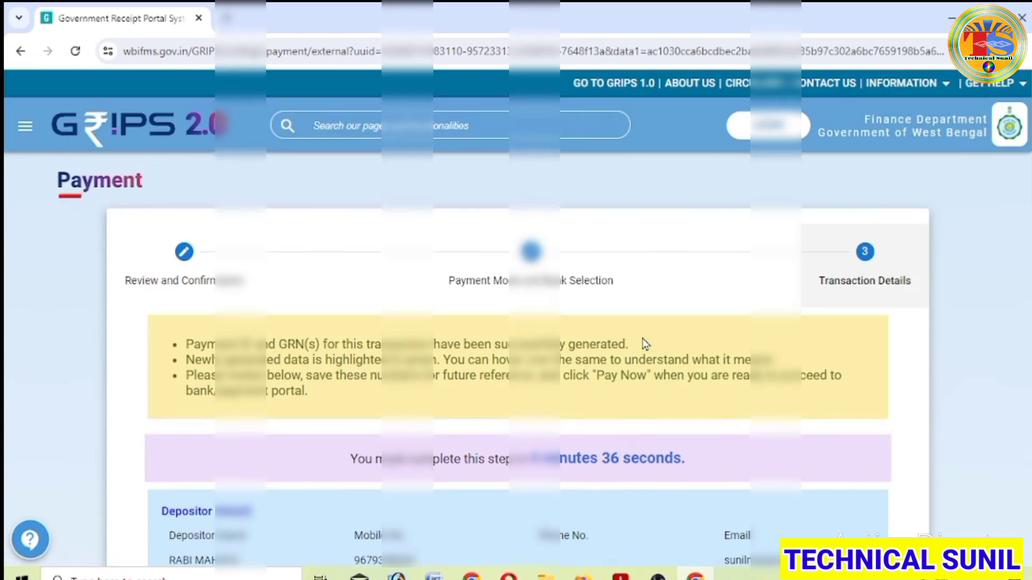
scroll(644, 339, down, 5)
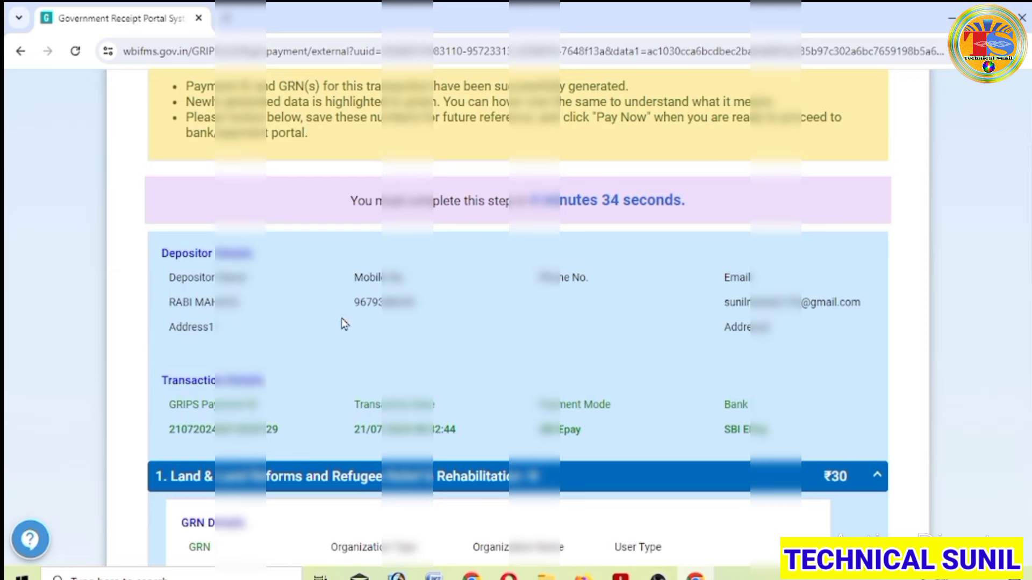
scroll(731, 365, down, 2)
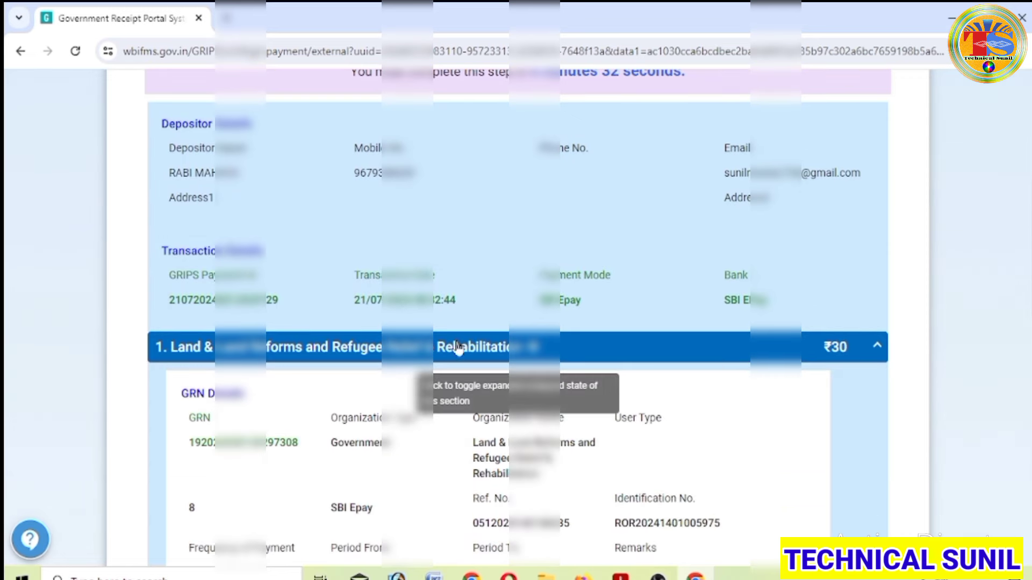
scroll(618, 361, down, 4)
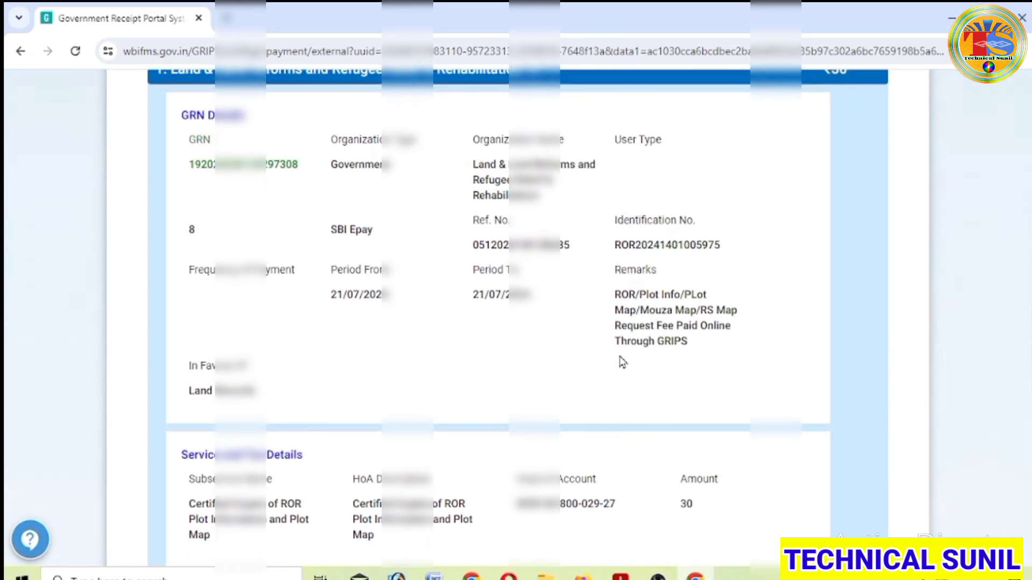
scroll(621, 361, down, 3)
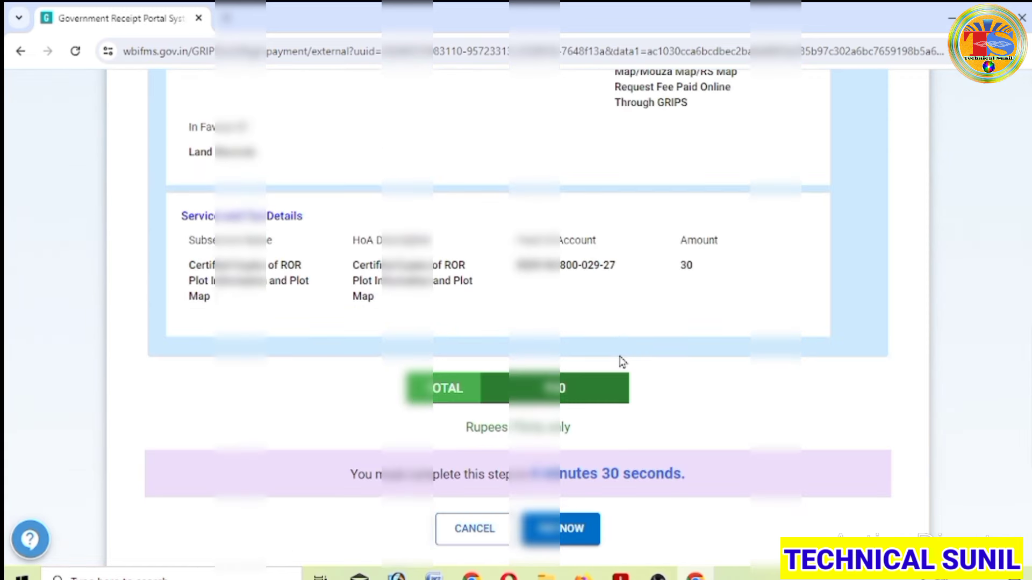
click(564, 538)
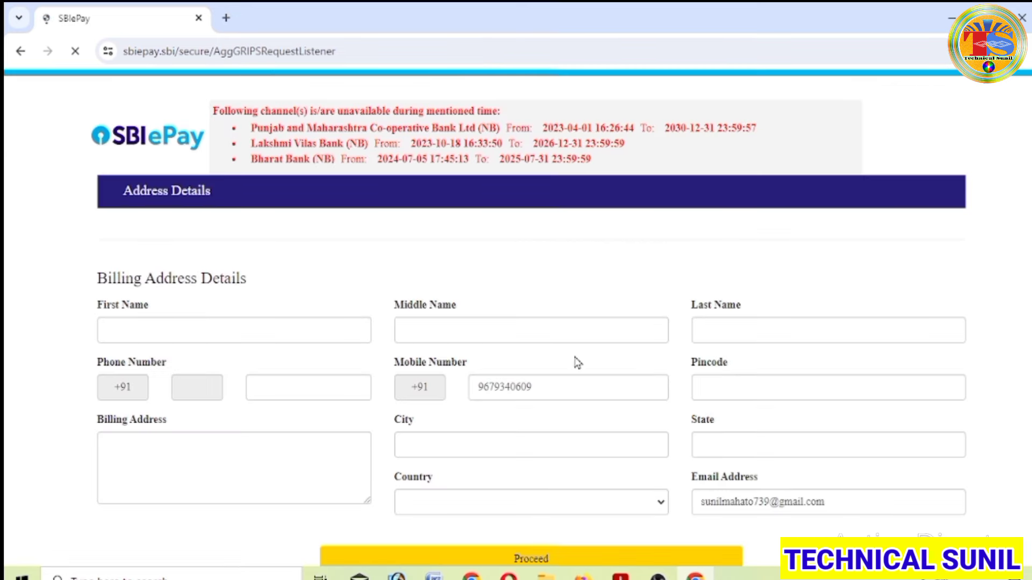
Step: Check the wallets offered as a payment method on the SBIePay payment page
scroll(746, 271, down, 2)
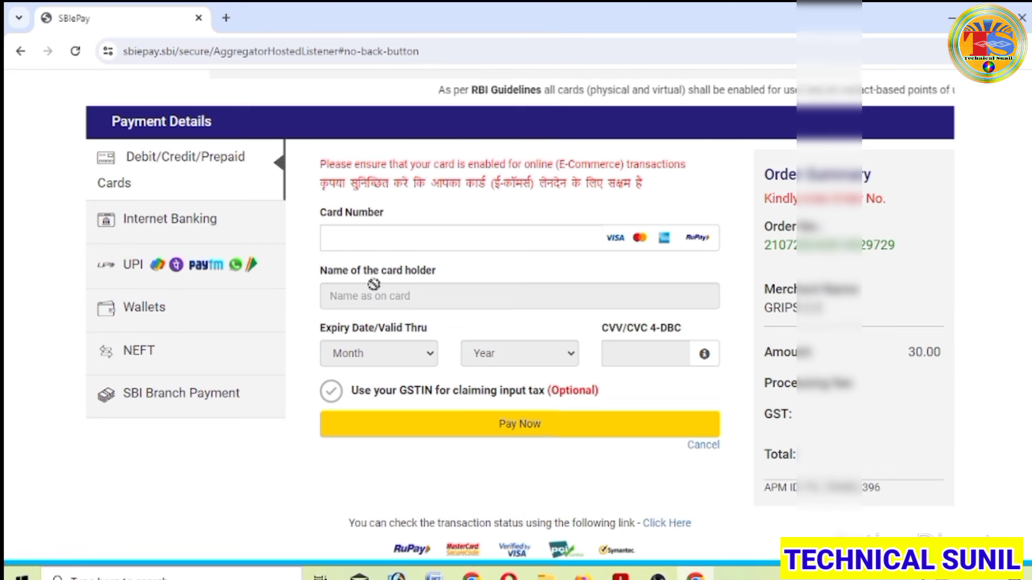
click(246, 316)
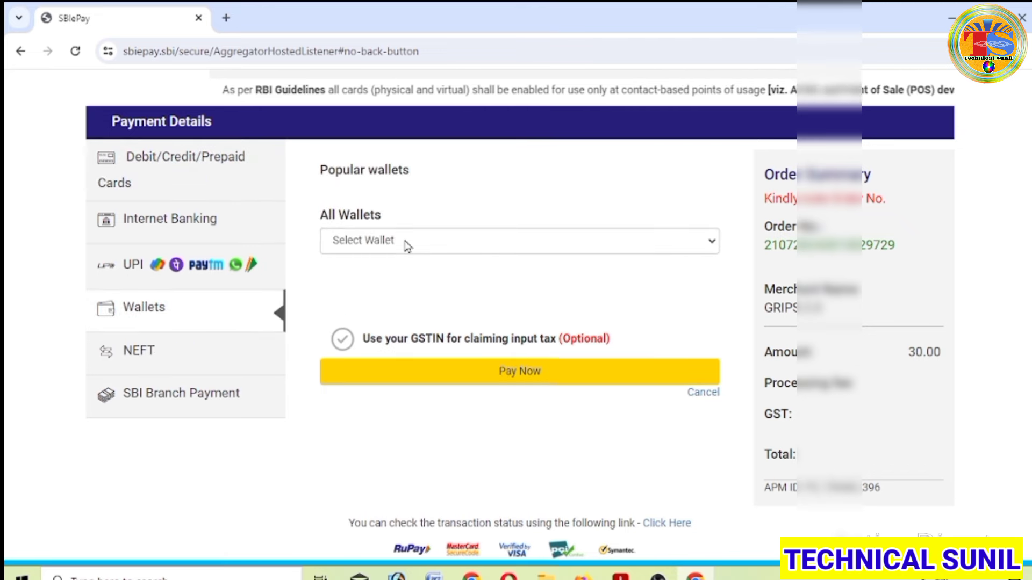
click(660, 248)
click(217, 273)
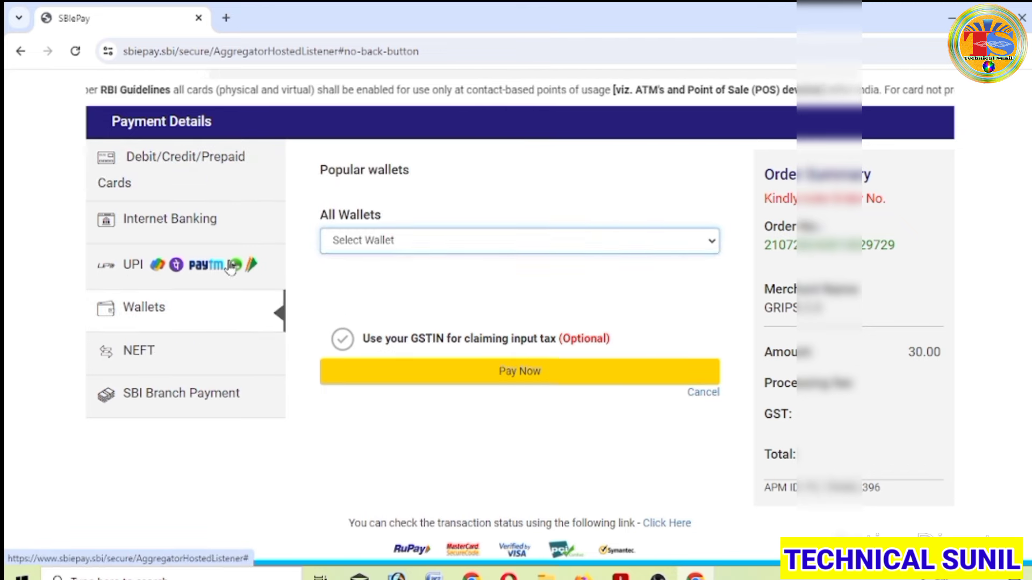
Step: Choose UPI QR as the payment method, start the payment, decline saving the password and bring up the QR code for scanning
click(218, 273)
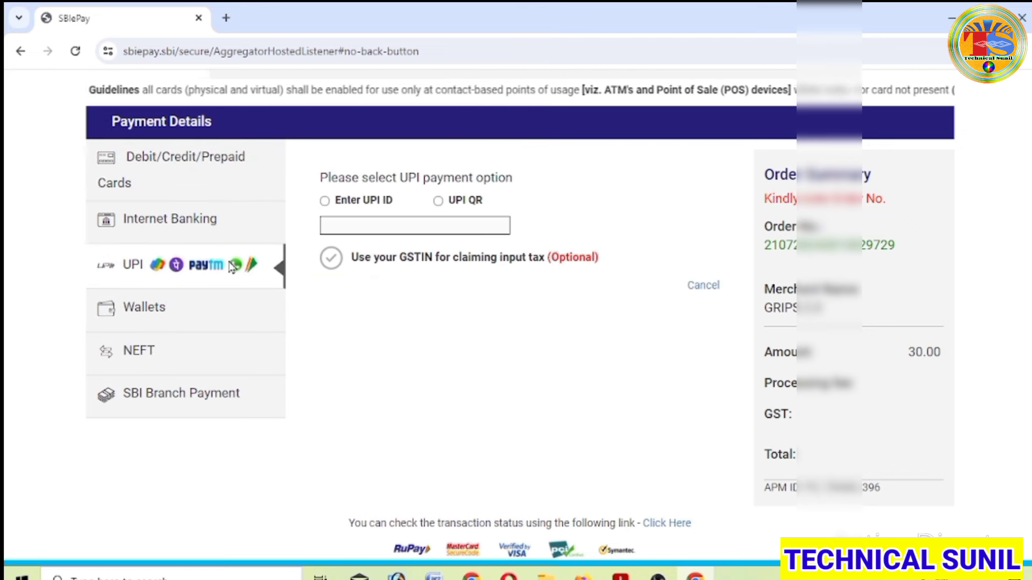
click(438, 200)
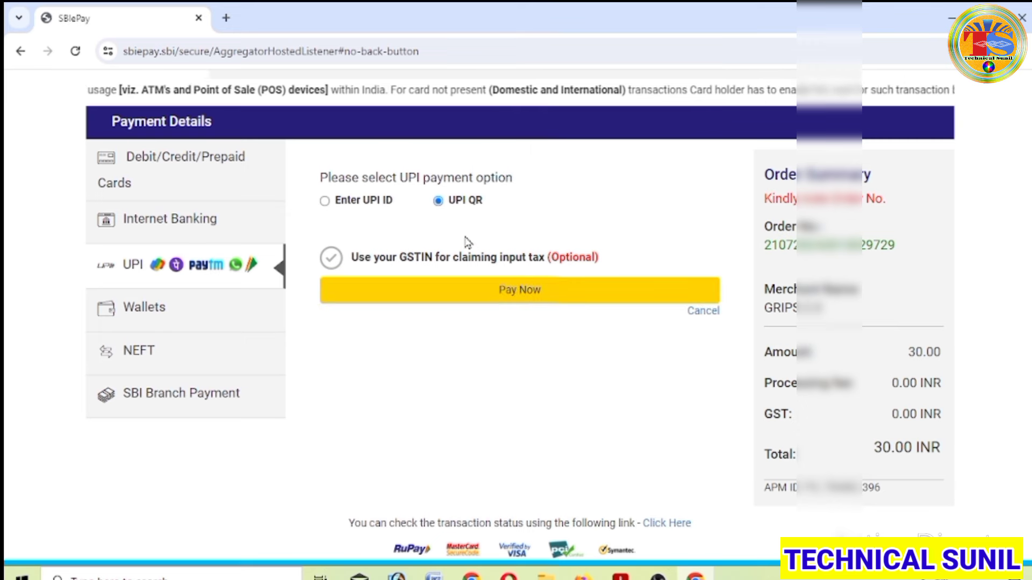
click(517, 293)
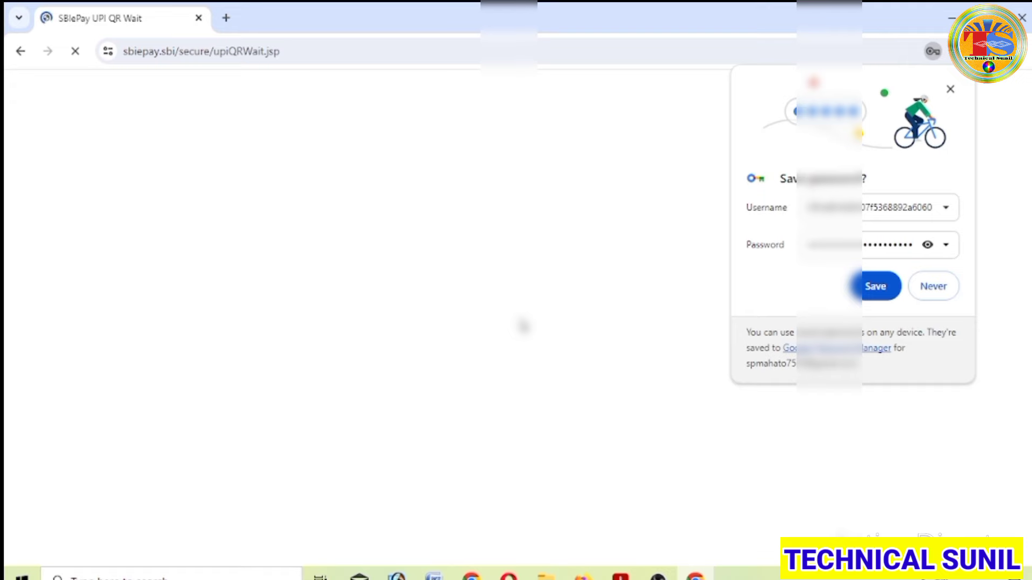
click(933, 285)
scroll(516, 312, down, 3)
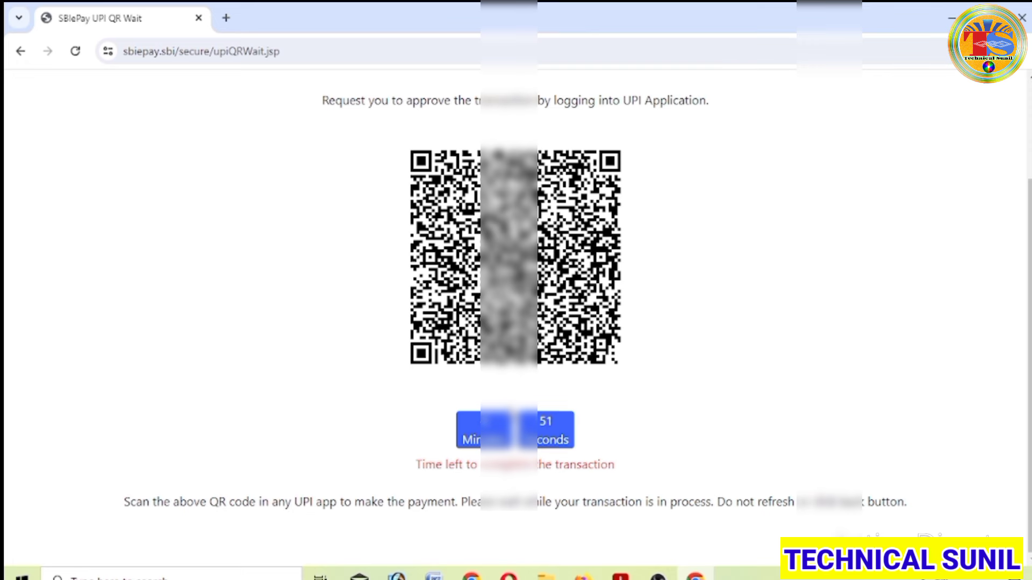
scroll(516, 312, up, 3)
scroll(516, 312, down, 3)
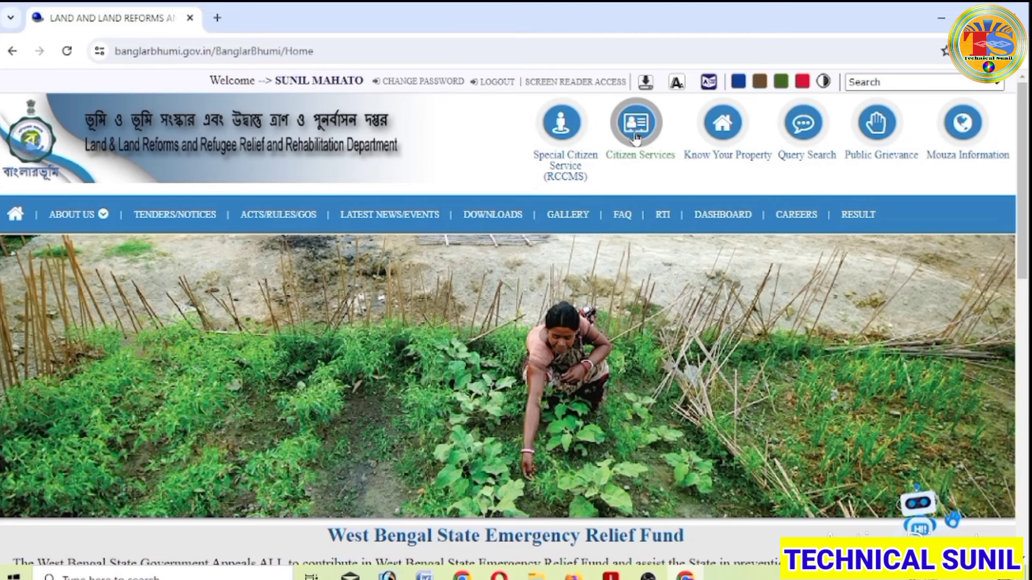
Step: Open GRN Search under Citizen Services on the Banglarbhumi portal and set the request type to ROR/PI/MAP
click(633, 121)
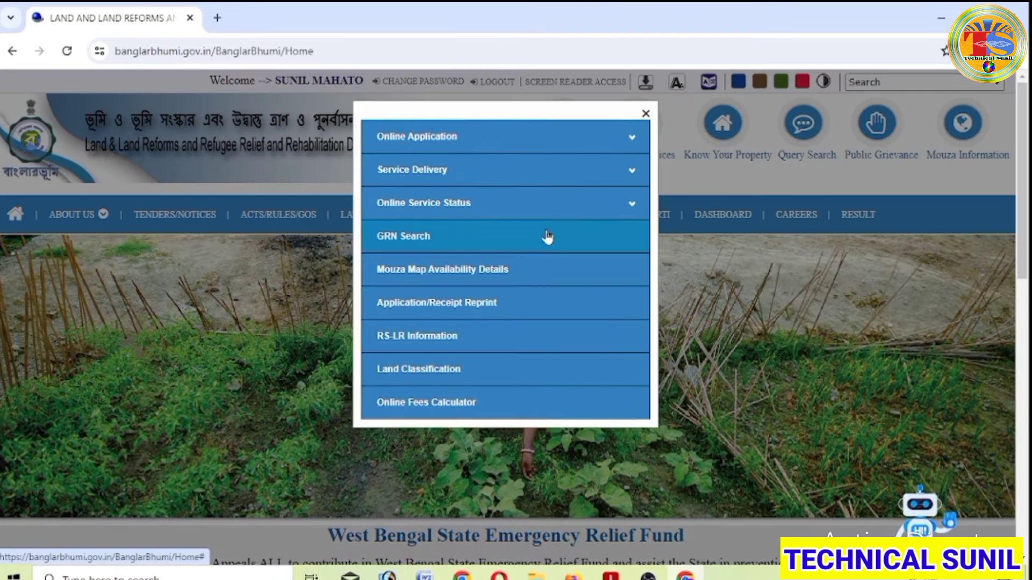
click(435, 242)
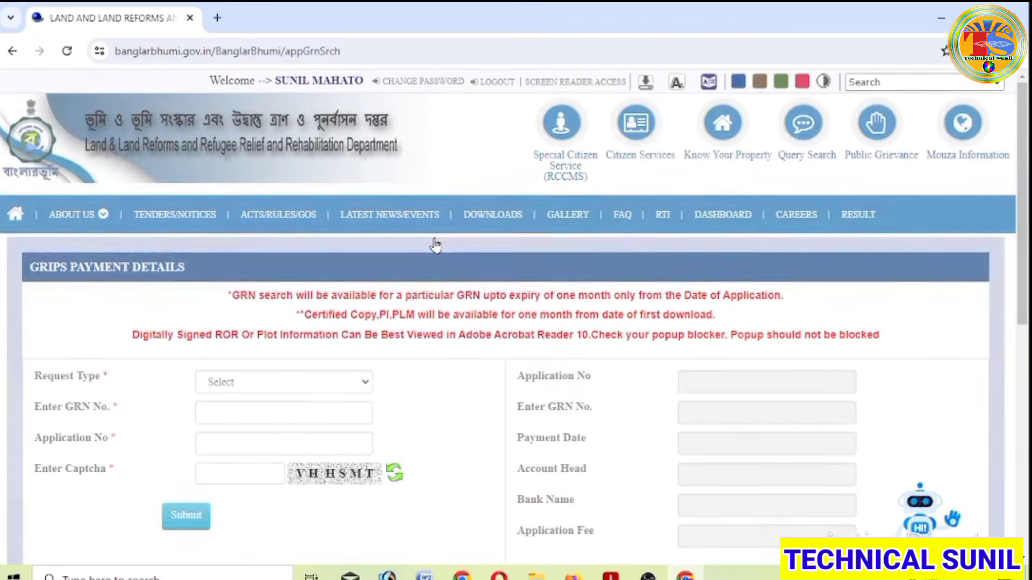
scroll(435, 246, down, 2)
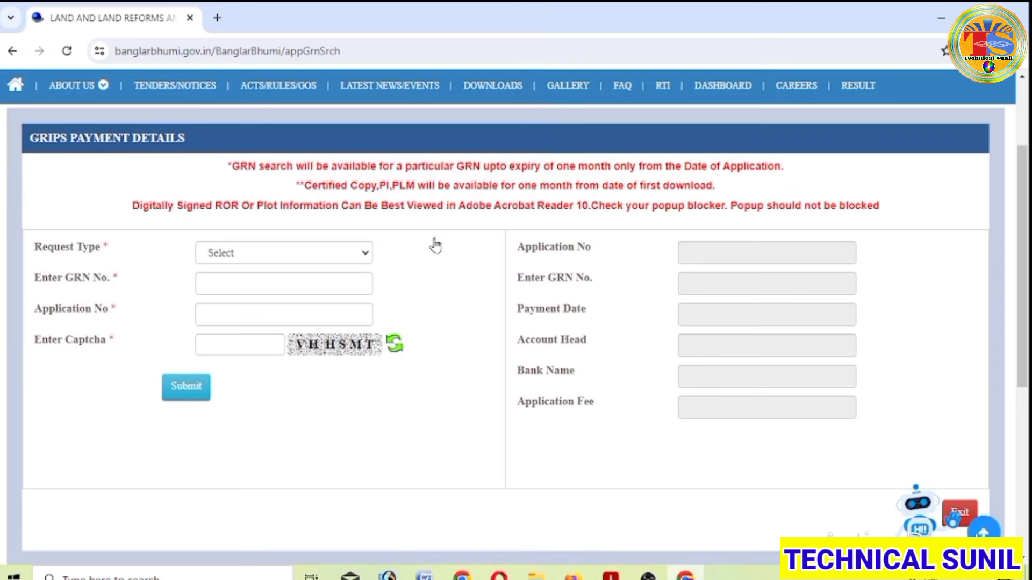
click(366, 255)
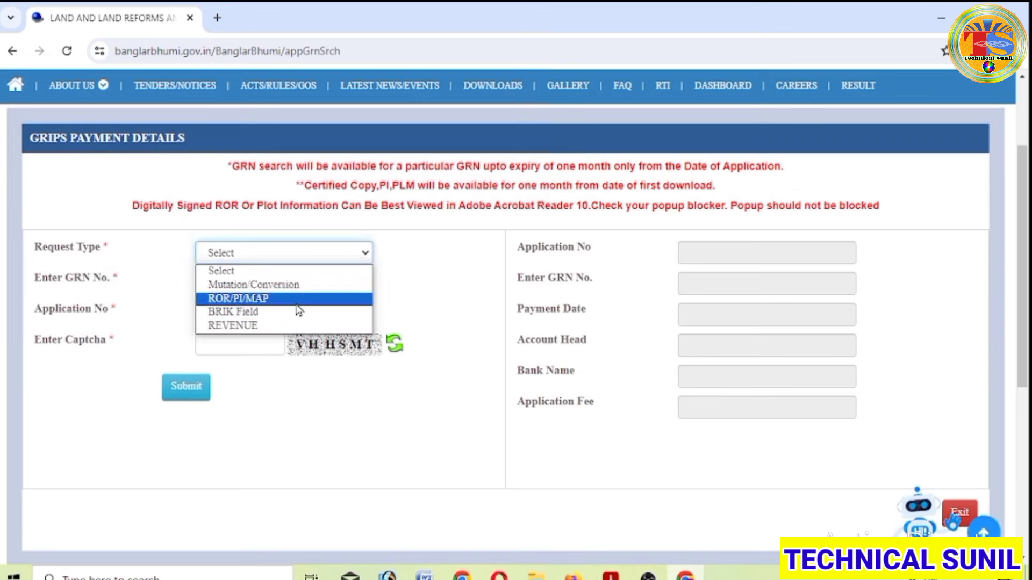
click(251, 307)
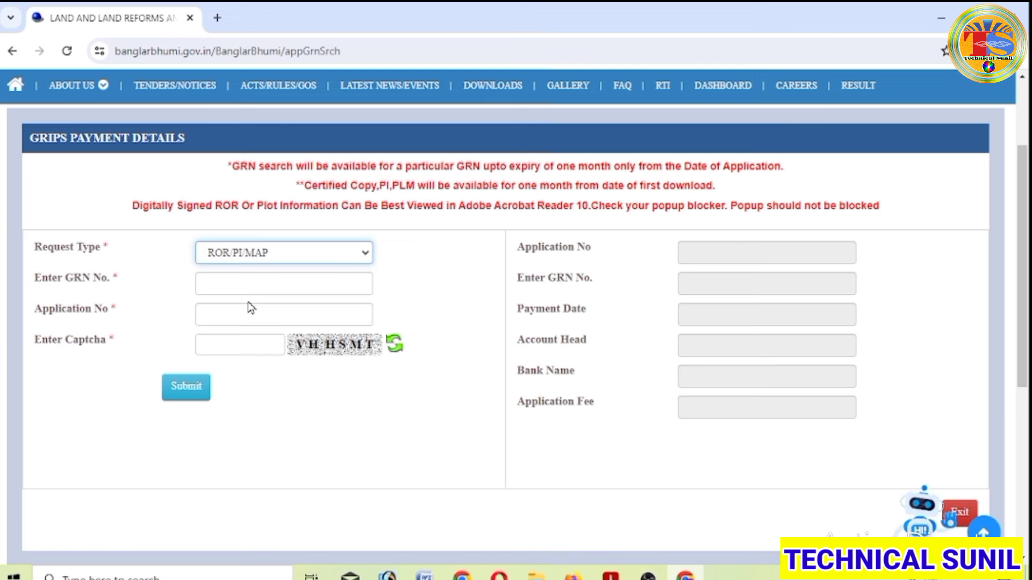